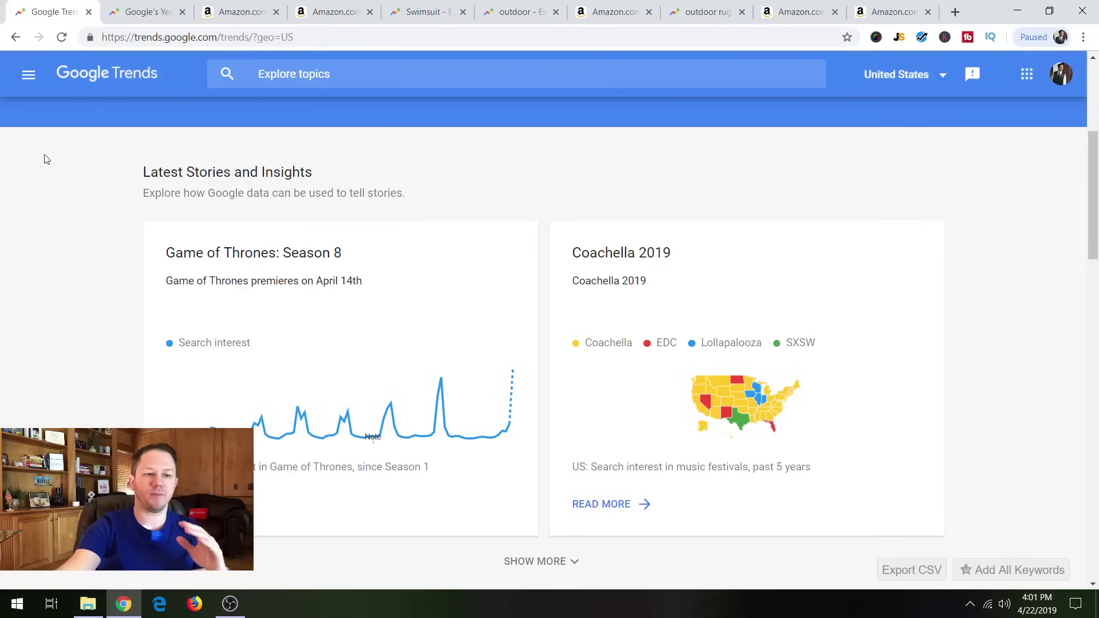
Scroll down the Google Trends home page through latest stories and recently trending searches.
scroll(52, 189, "down", 1)
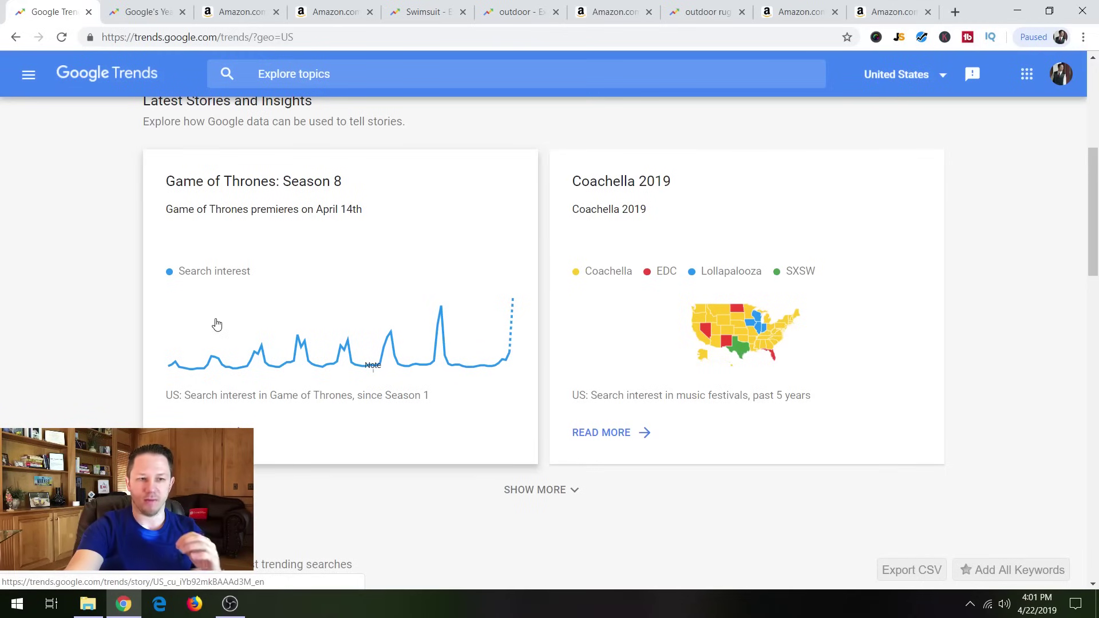
scroll(216, 324, "down", 1)
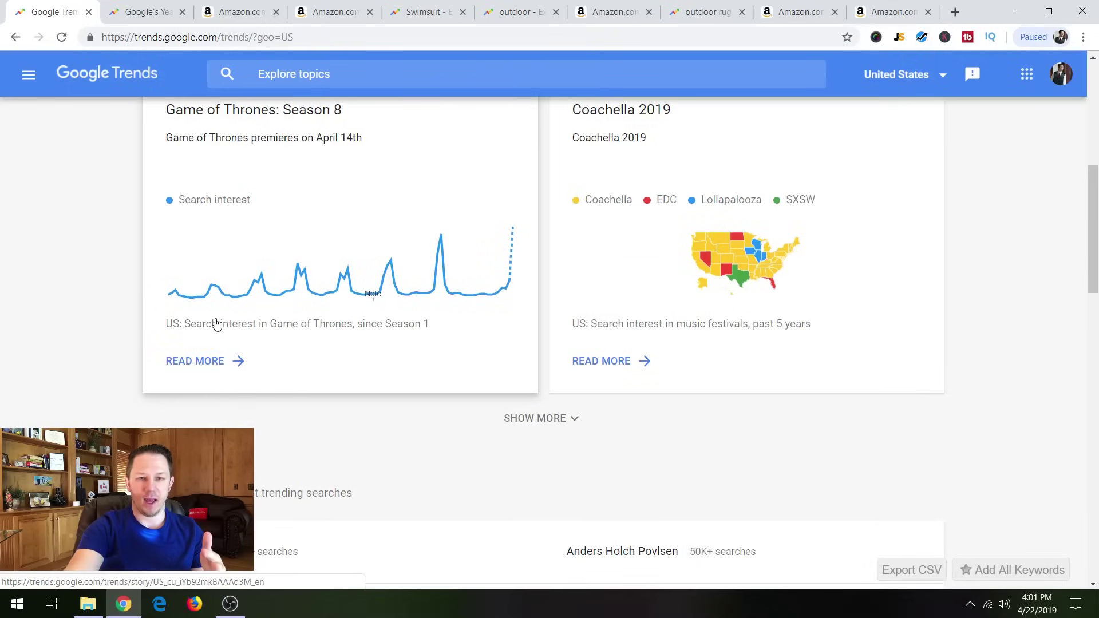
scroll(217, 324, "down", 4)
scroll(147, 332, "down", 1)
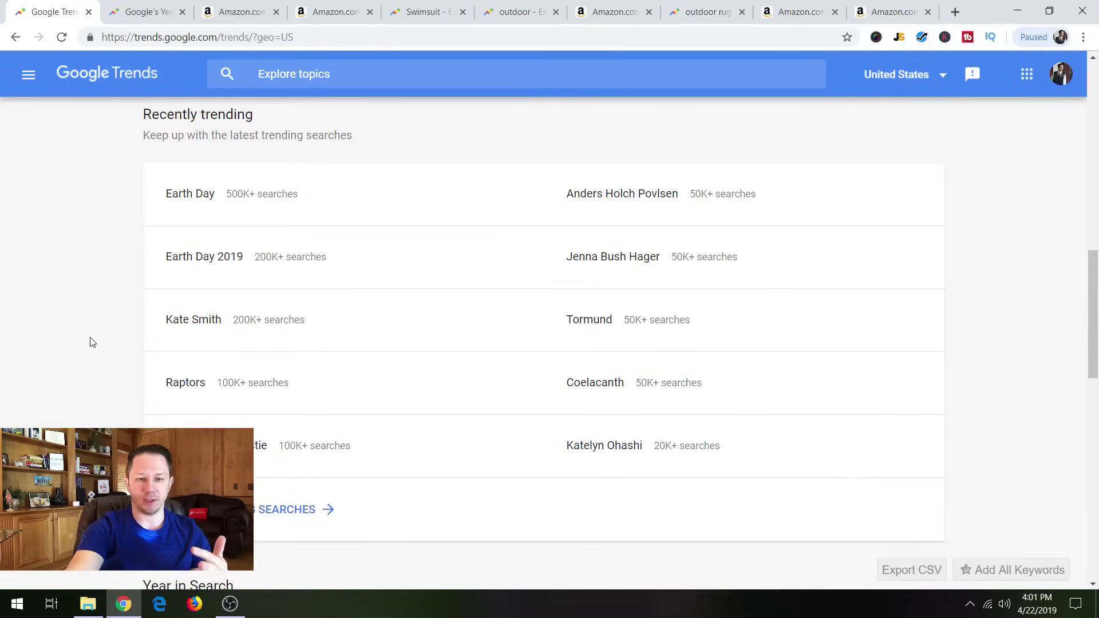
scroll(93, 343, "down", 7)
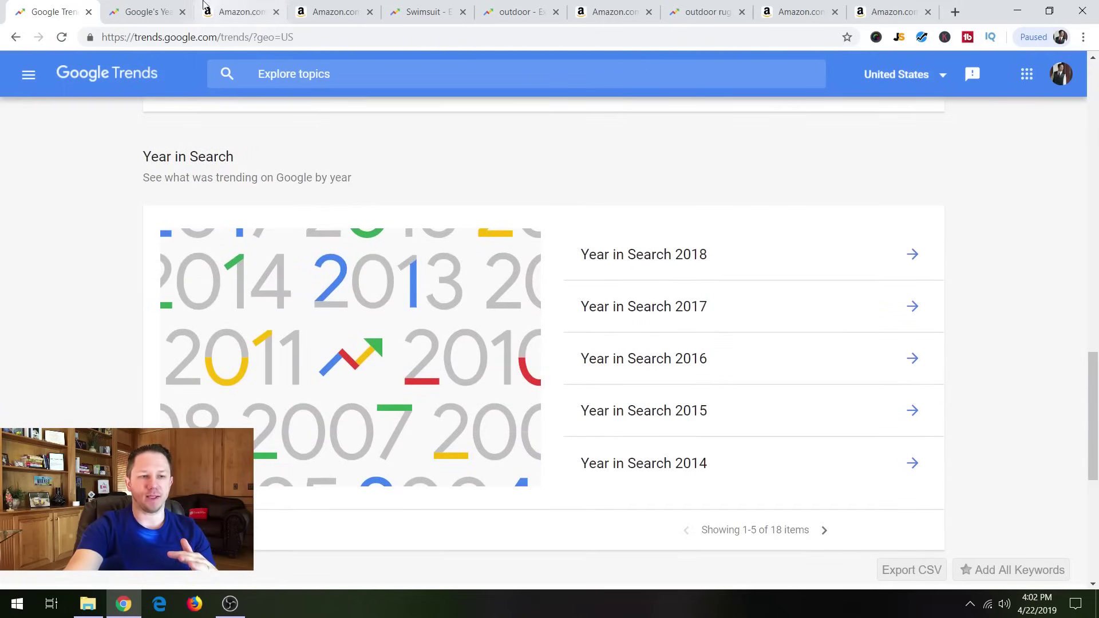
left_click(143, 12)
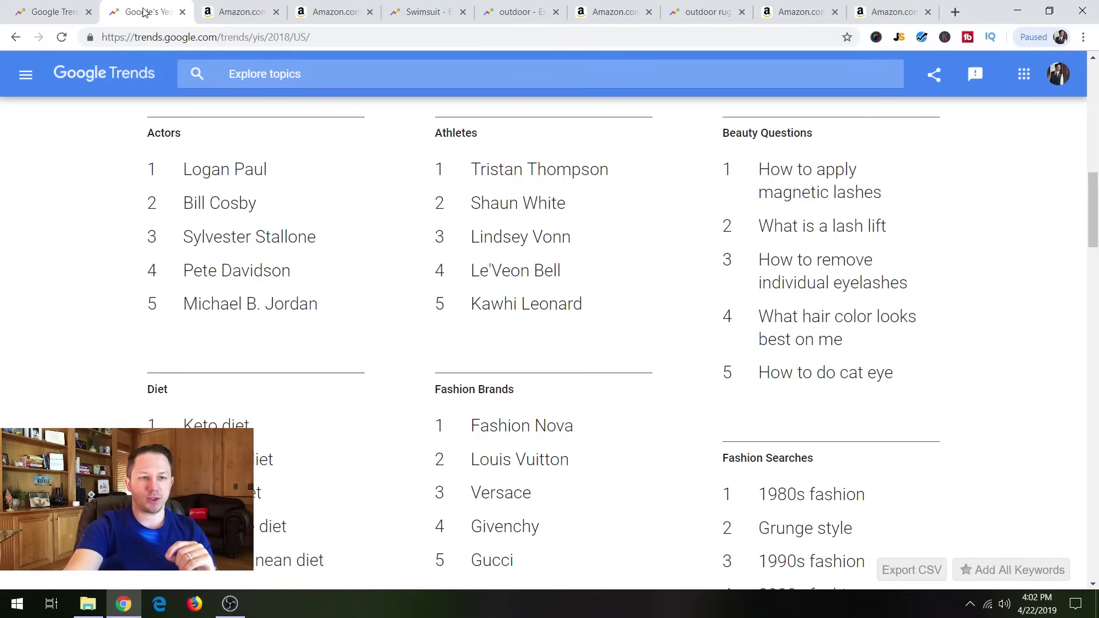
left_click(26, 74)
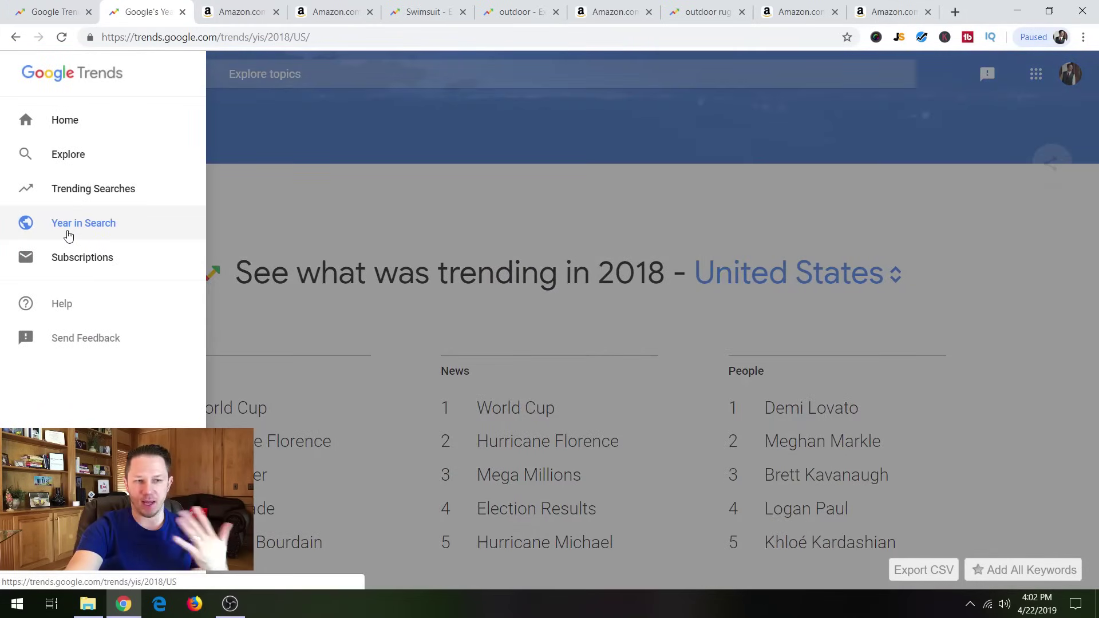
left_click(400, 216)
scroll(400, 221, "down", 2)
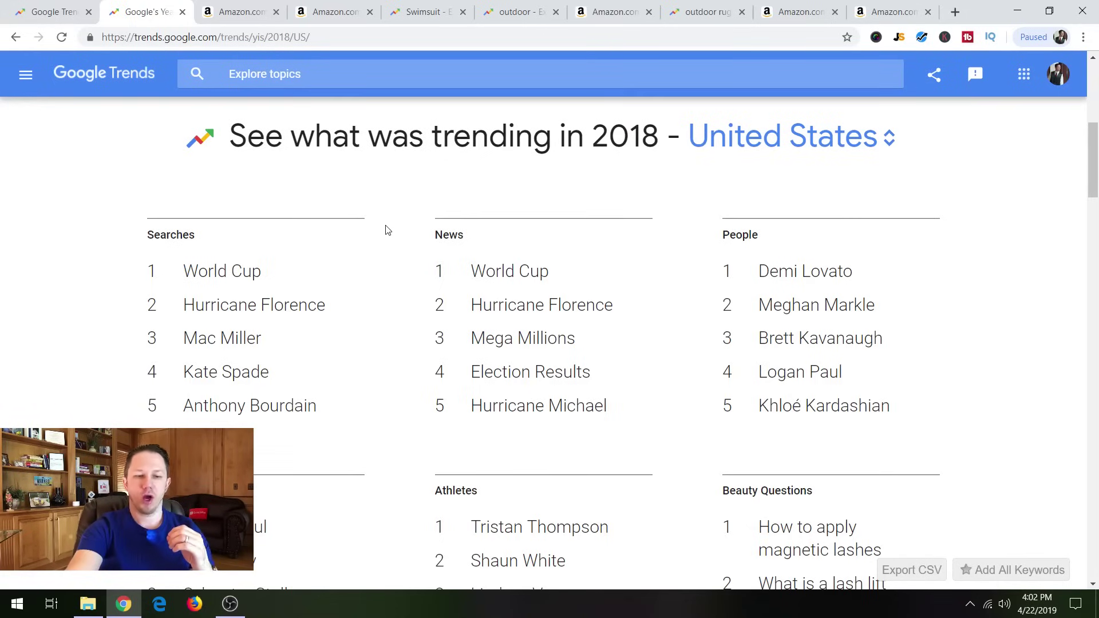
scroll(336, 264, "down", 1)
scroll(336, 264, "down", 1)
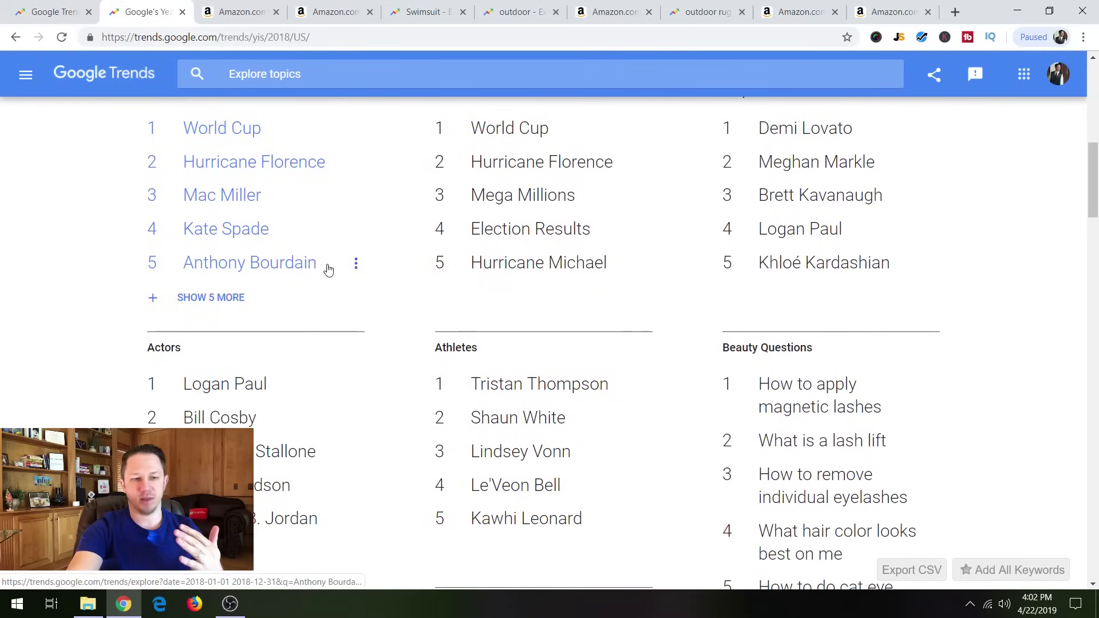
scroll(916, 417, "down", 8)
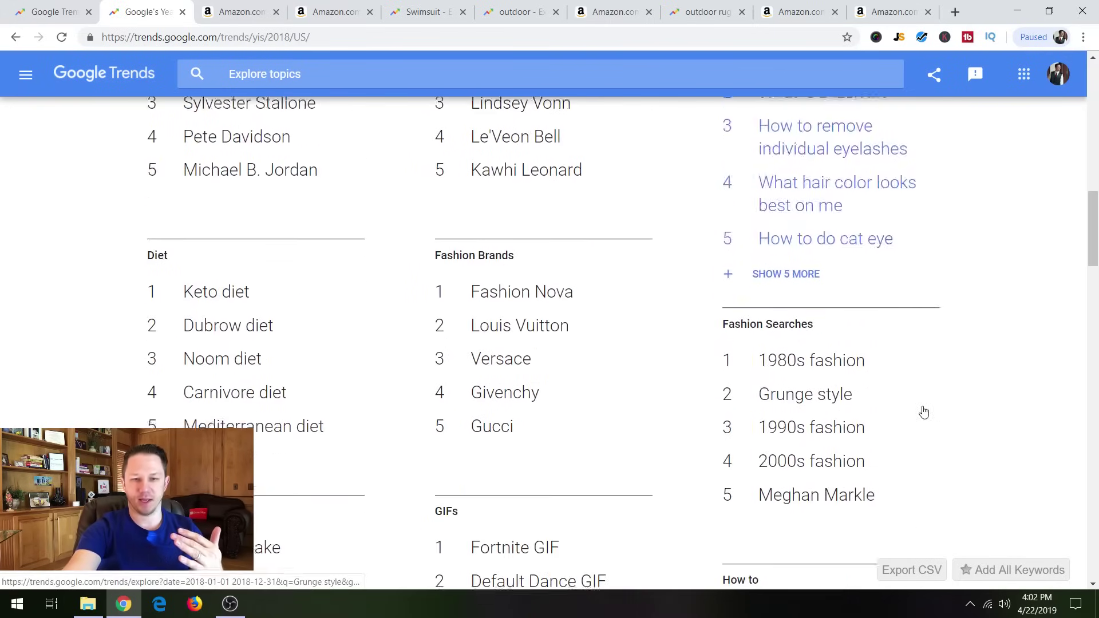
scroll(923, 411, "down", 4)
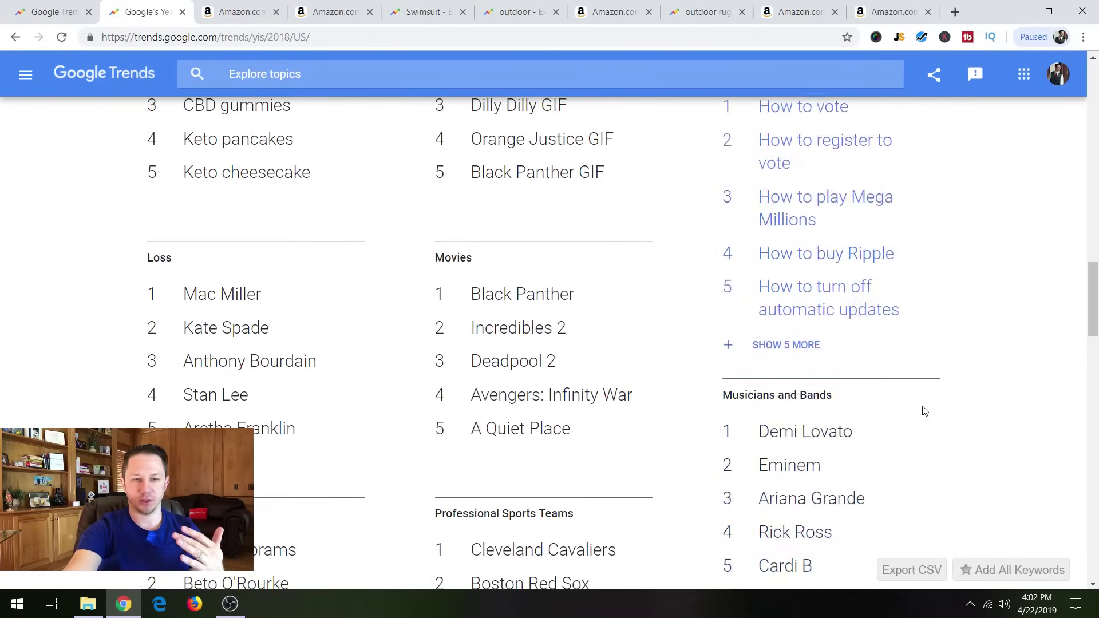
scroll(923, 411, "down", 1)
scroll(923, 412, "up", 6)
scroll(923, 417, "up", 5)
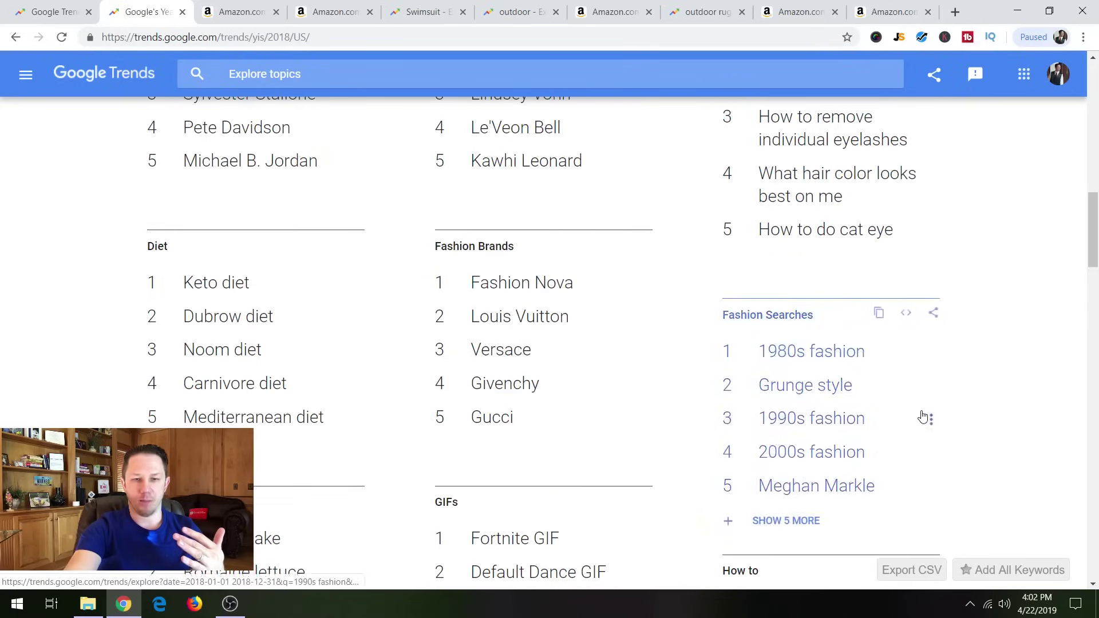
scroll(923, 416, "down", 1)
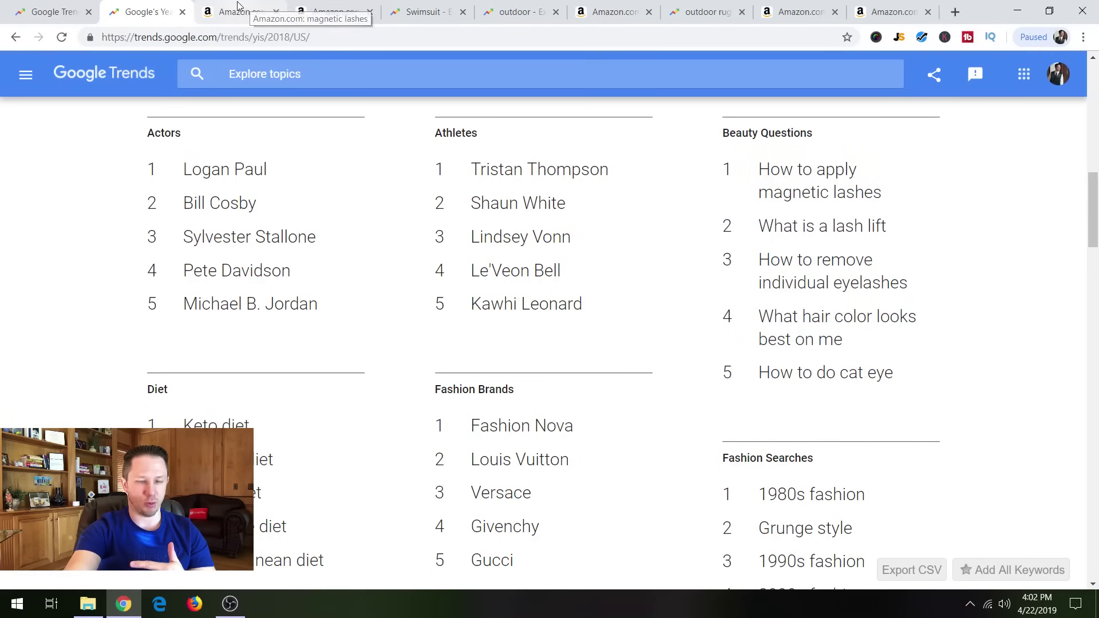
Bring up the Amazon 'magnetic lashes' results and scroll down through the product listings.
left_click(271, 6)
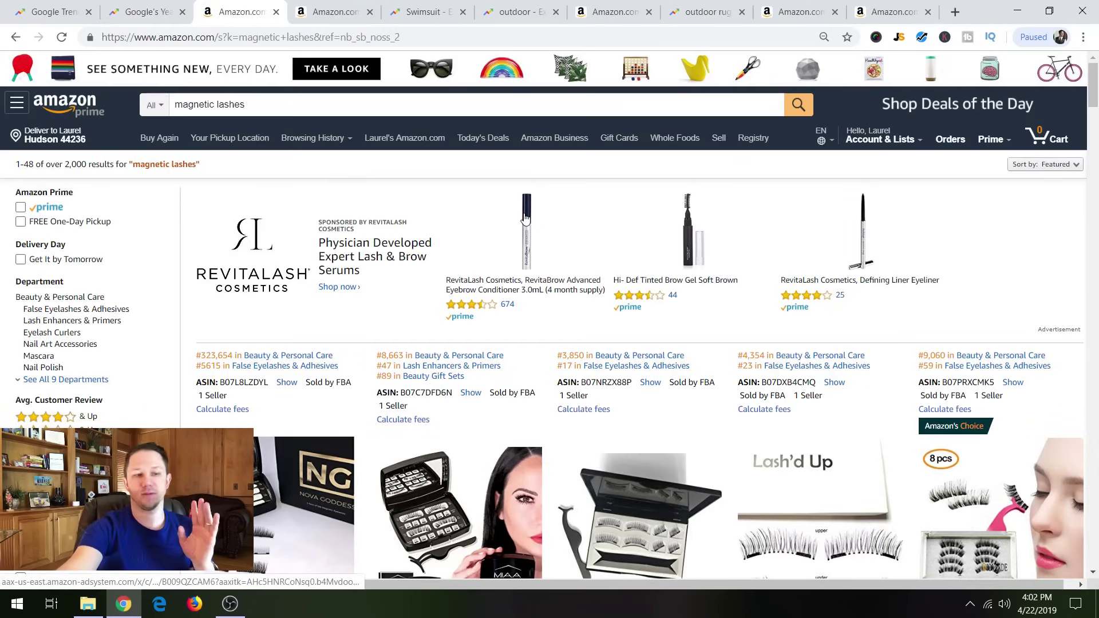
scroll(544, 266, "down", 2)
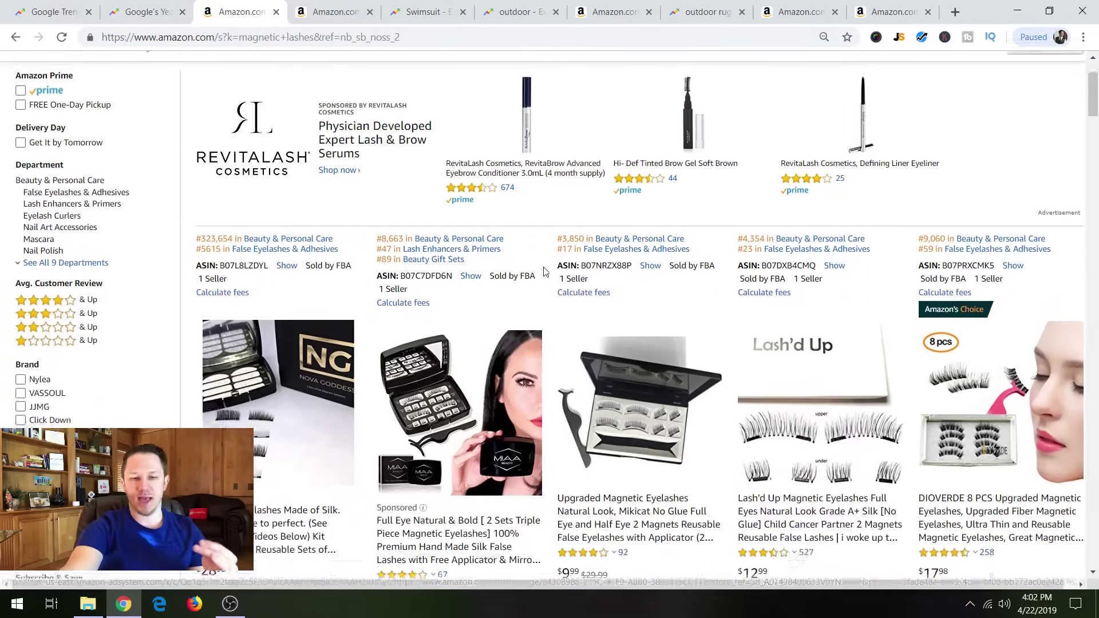
scroll(545, 273, "down", 7)
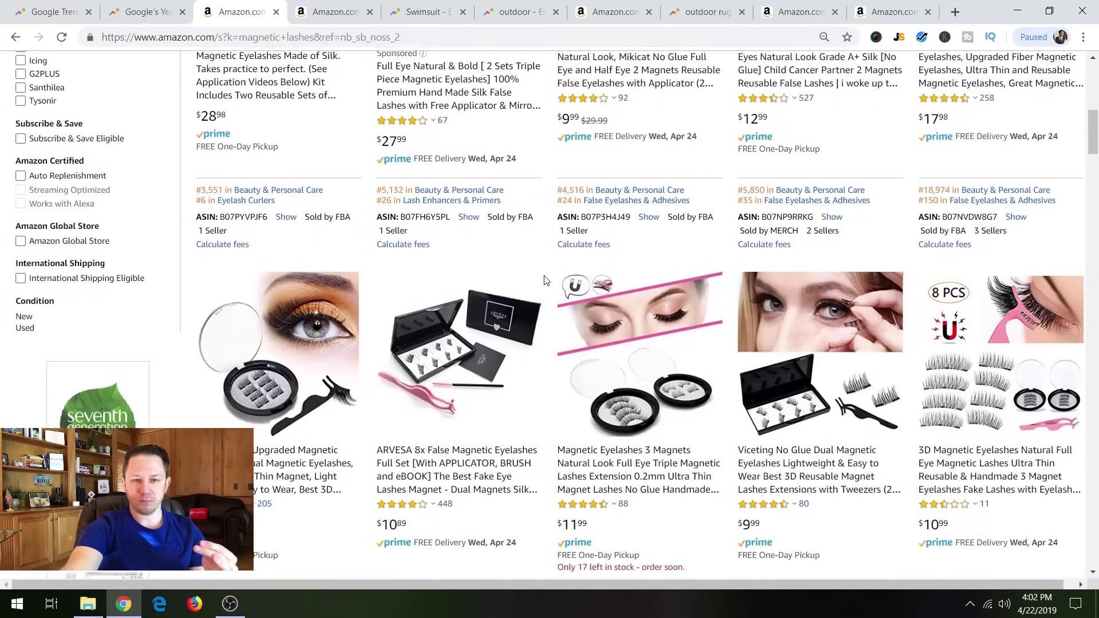
scroll(545, 281, "down", 2)
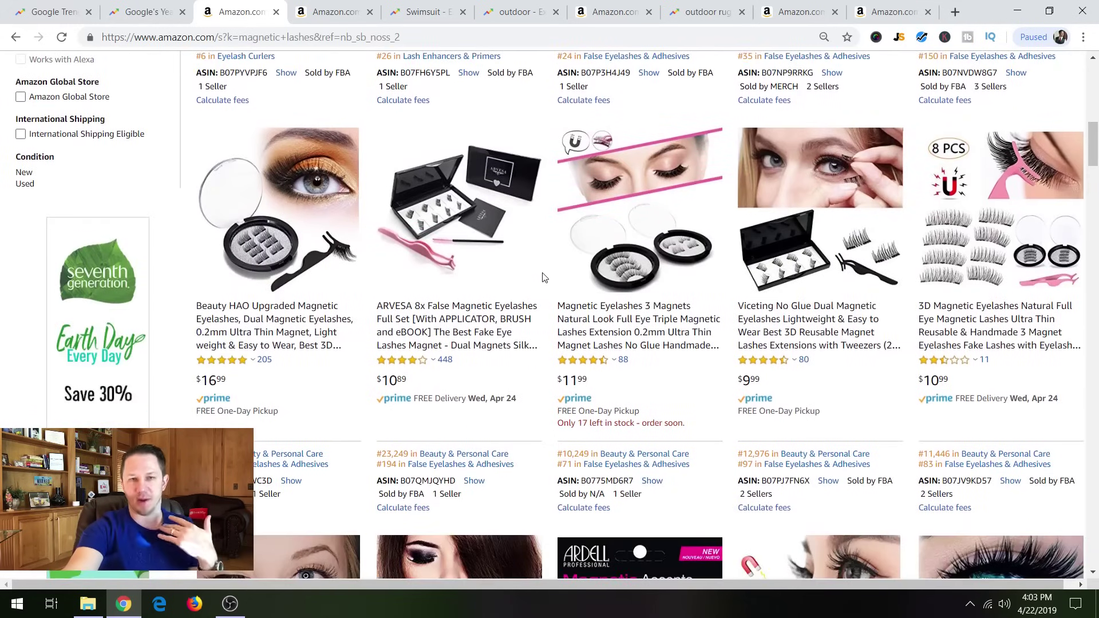
Run Jungle Scout on magnetic lashes: 743 average monthly sales, $16.39 average price, 297 reviews.
left_click(900, 39)
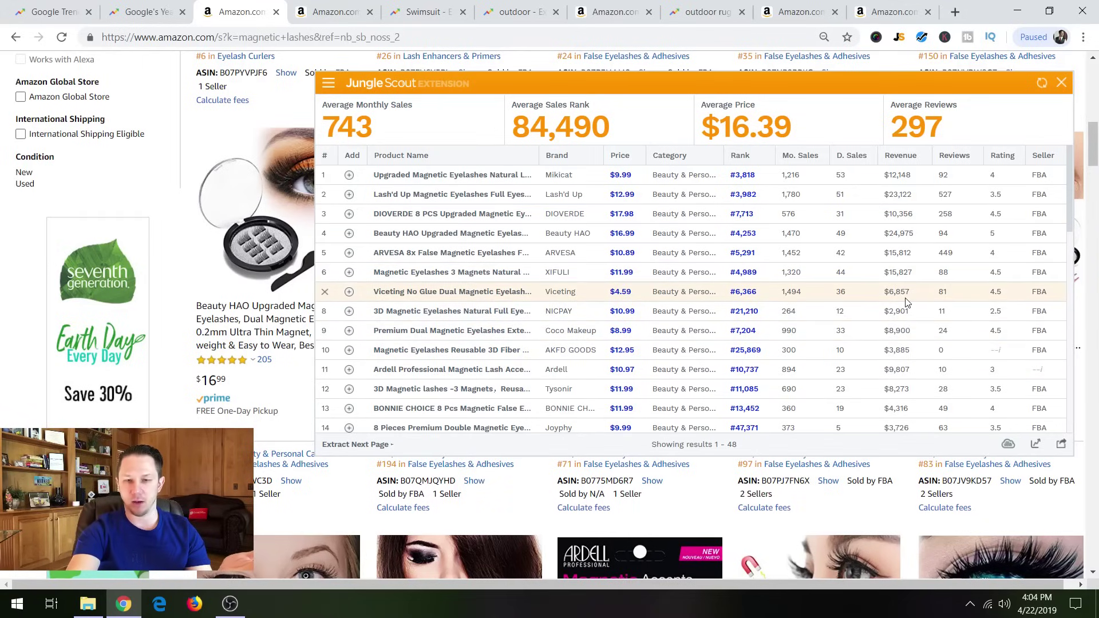
scroll(910, 358, "down", 1)
scroll(910, 360, "down", 1)
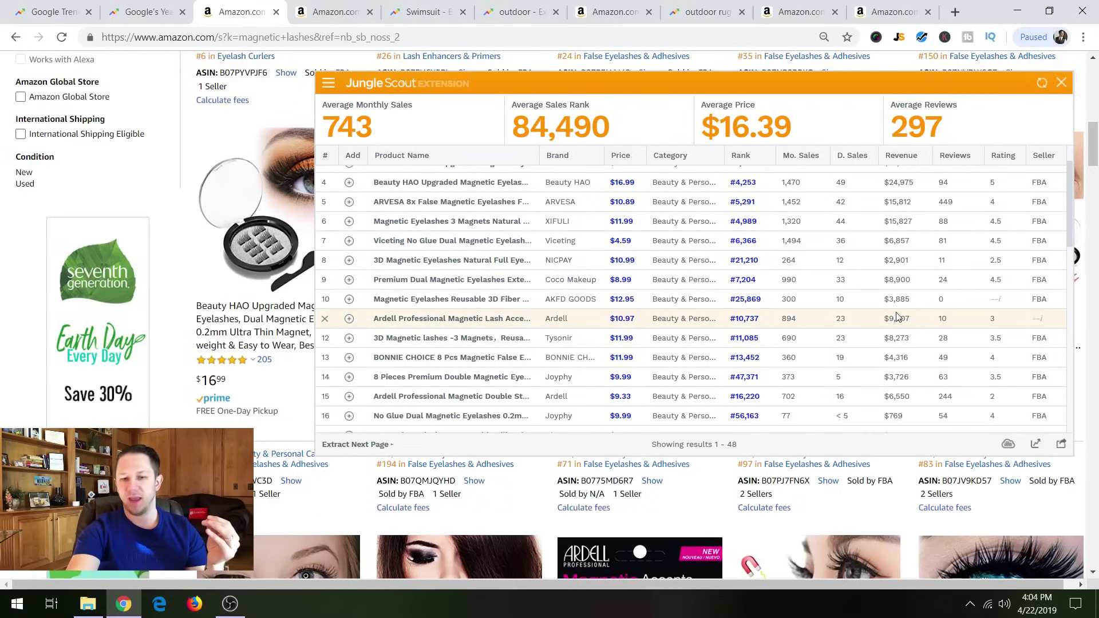
scroll(897, 315, "up", 2)
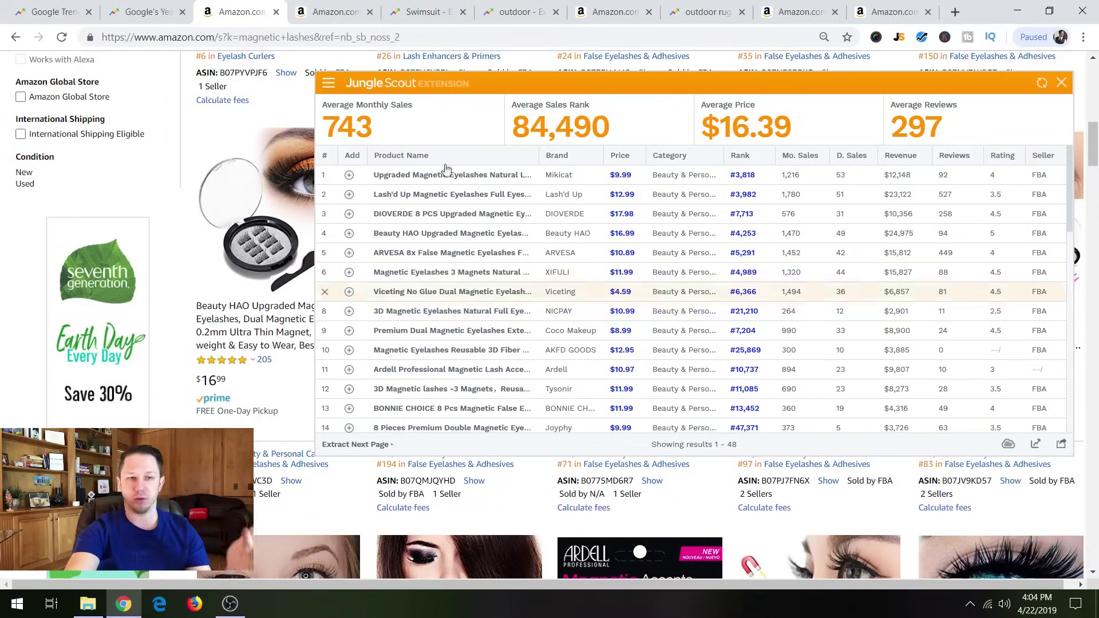
On the Amazon lash lift kit tab, replace the search term with 'lash'.
left_click(339, 10)
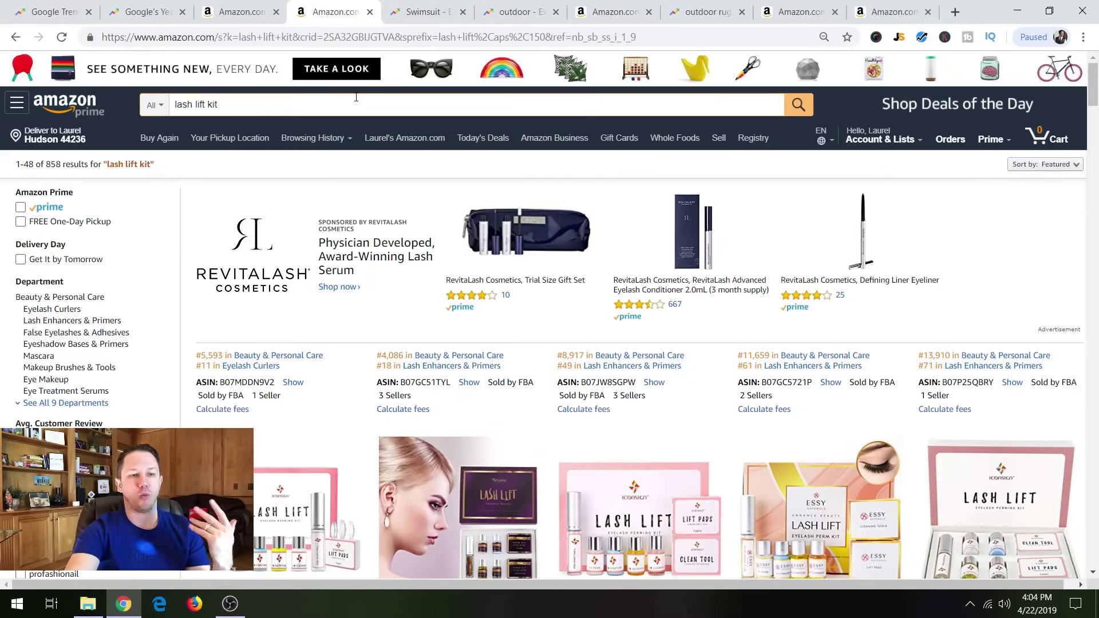
left_click_drag(322, 103, 128, 102)
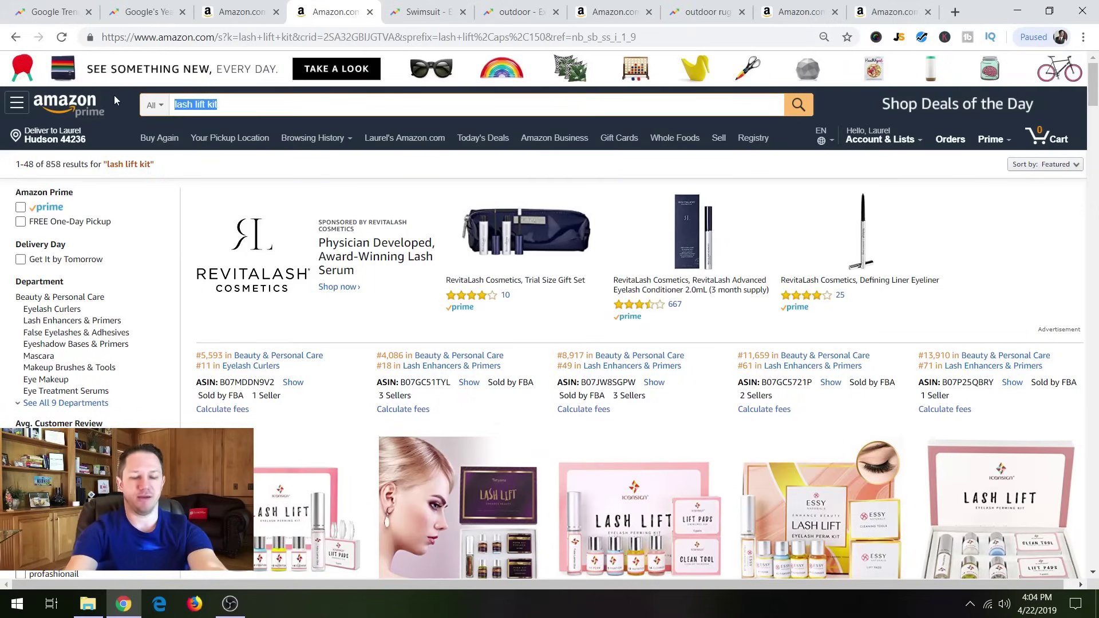
type("la")
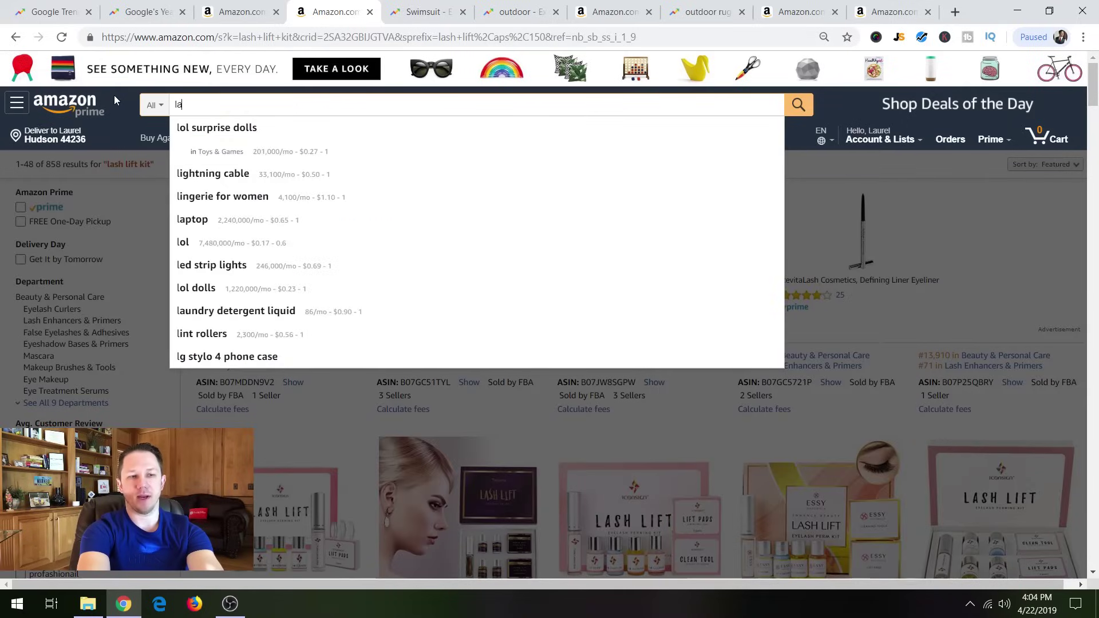
type("sh")
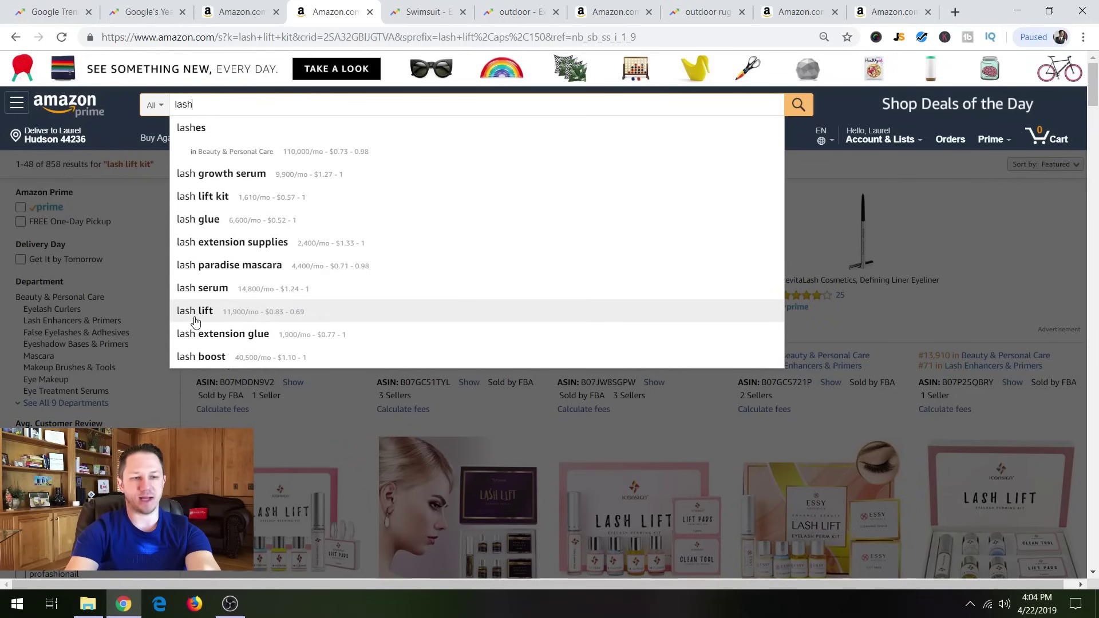
left_click(964, 197)
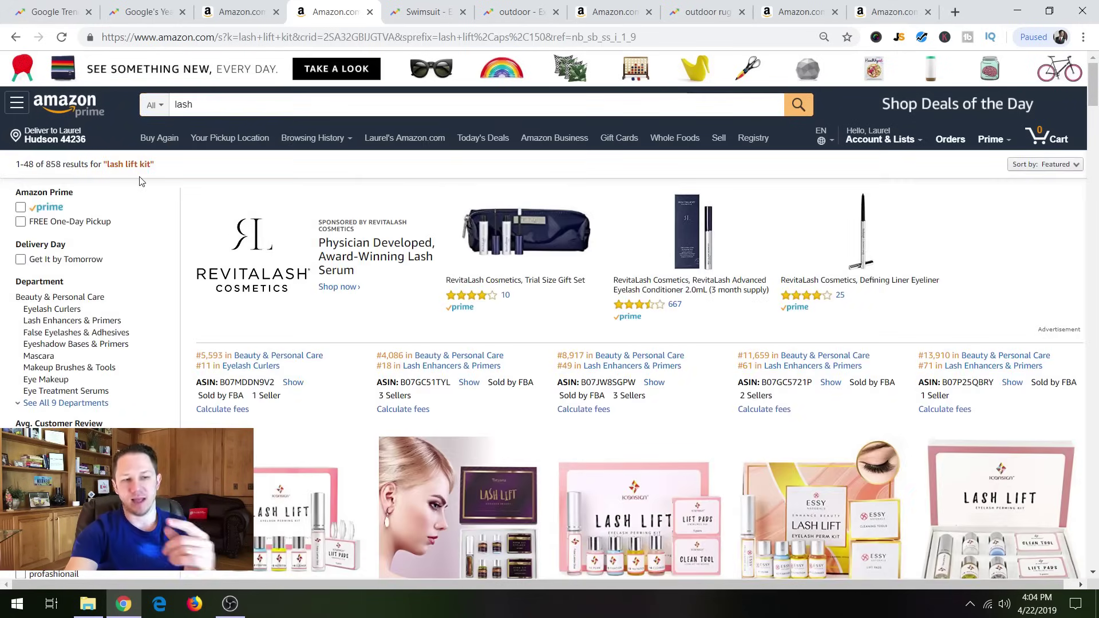
Run Helium 10 Xray on the lash lift kit results: 20,389 search volume, $1,659,285 revenue.
scroll(282, 204, "down", 5)
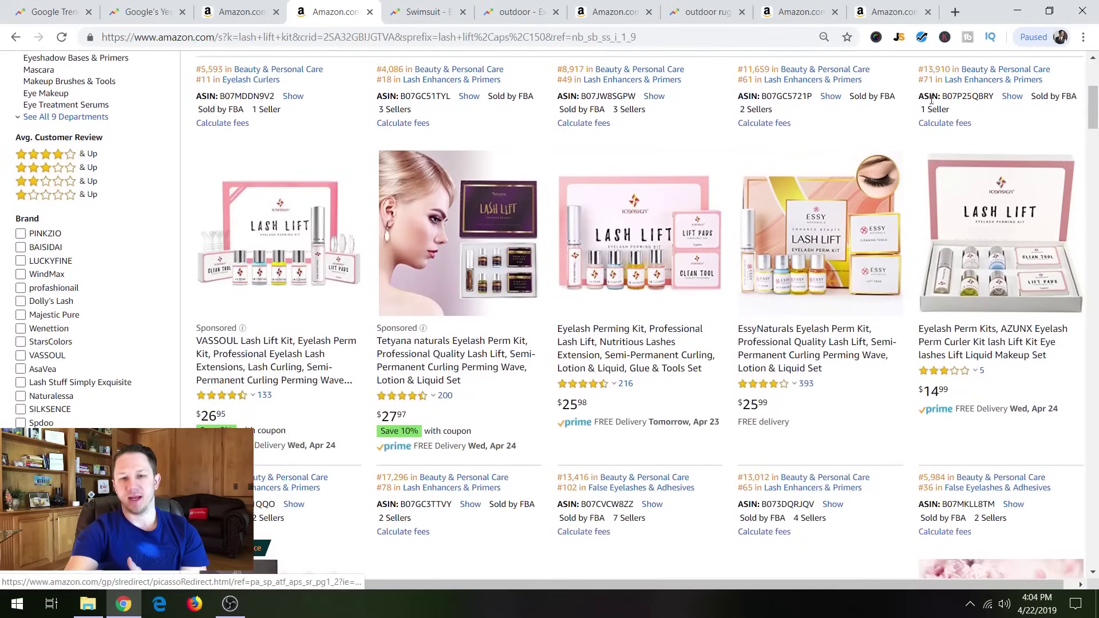
left_click(921, 37)
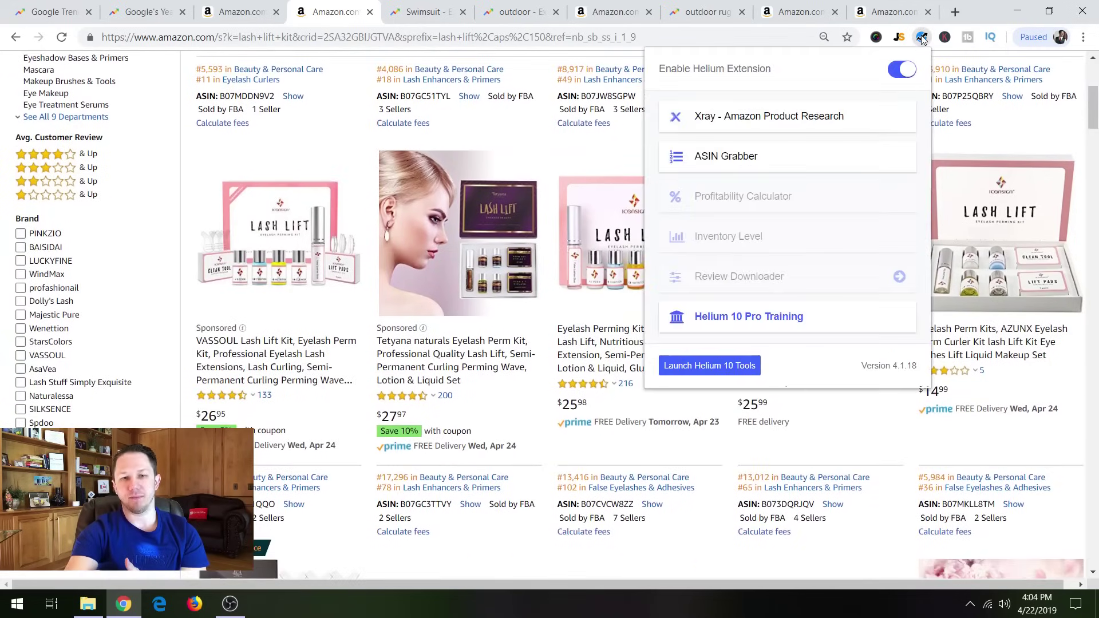
left_click(808, 131)
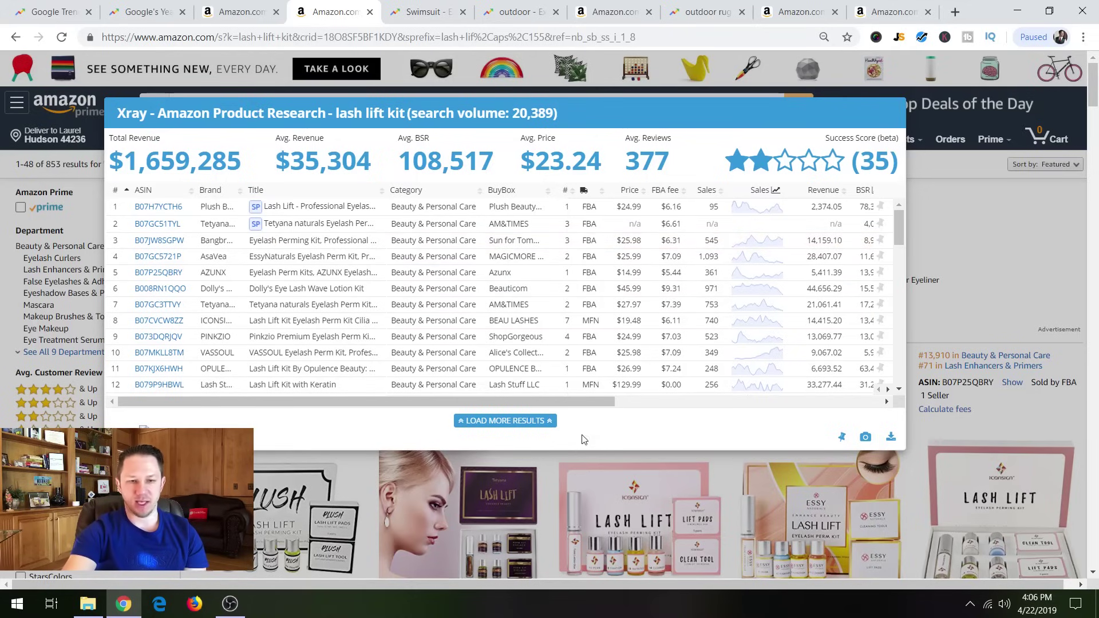
Scroll the Xray table to show BSR, Rating and Review Count, and highlight the $23.24 average price.
left_click_drag(585, 406, 671, 406)
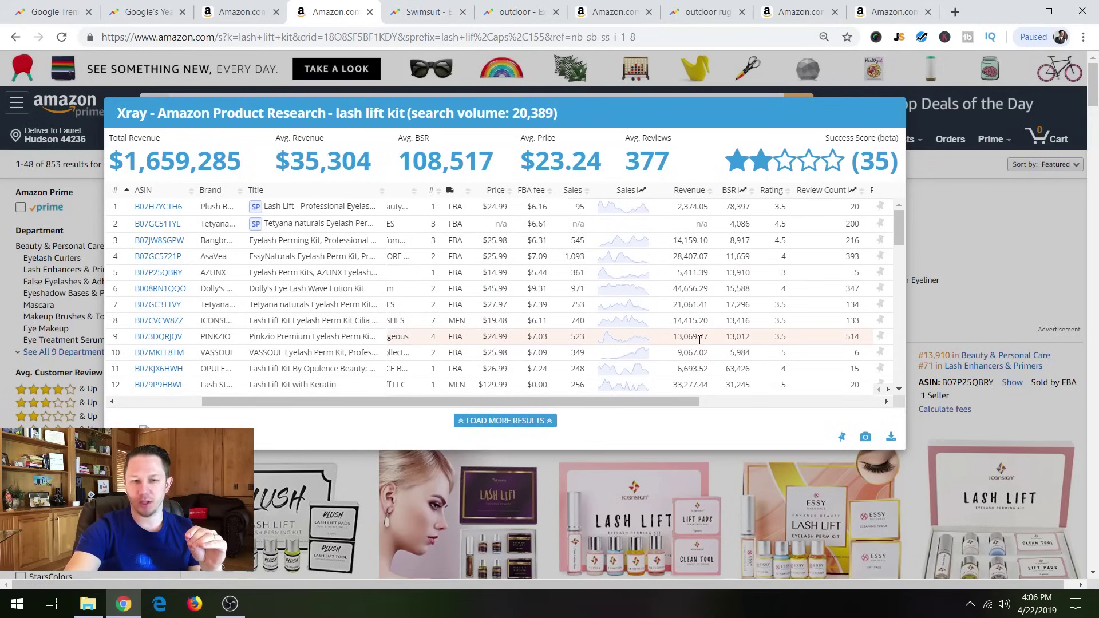
scroll(699, 339, "down", 1)
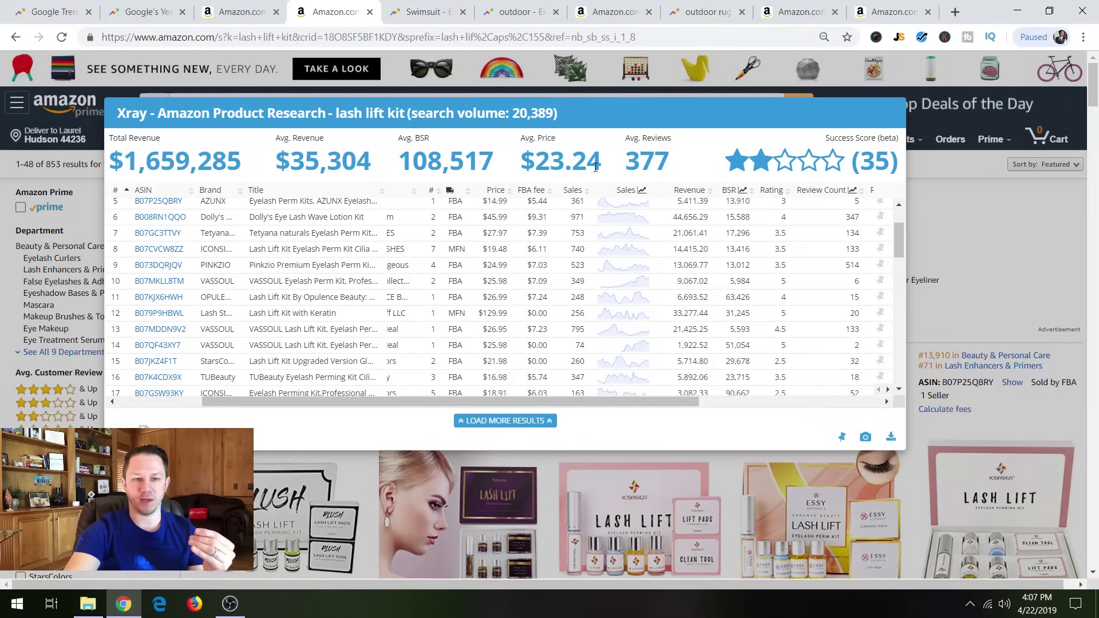
left_click_drag(606, 167, 534, 165)
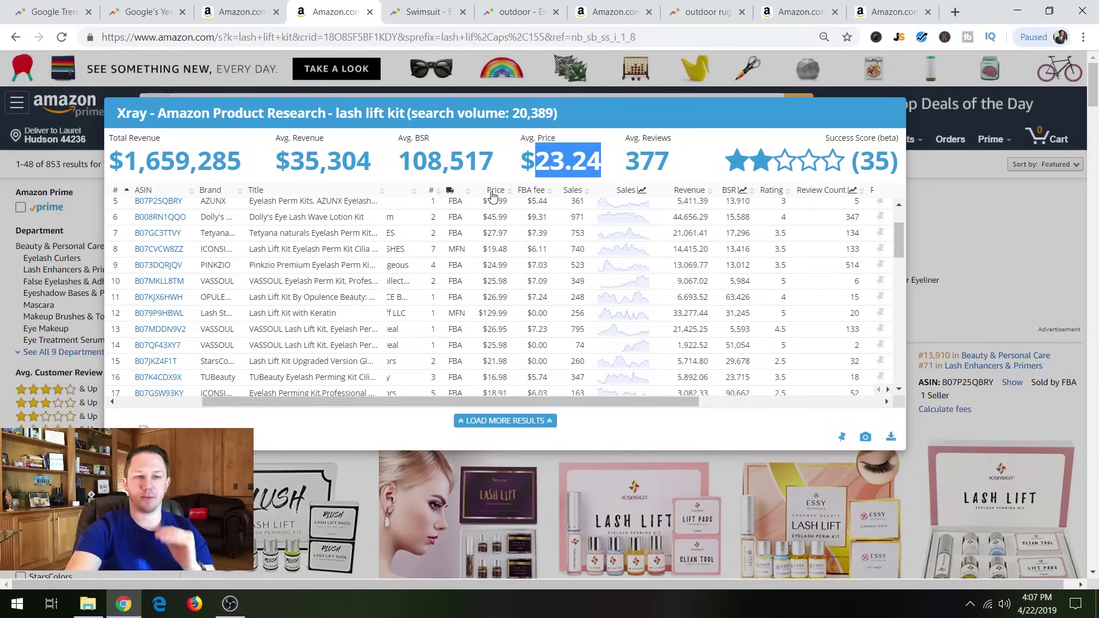
On the Swimsuit trends page, read and dismiss the Interest over time explanation.
left_click(414, 16)
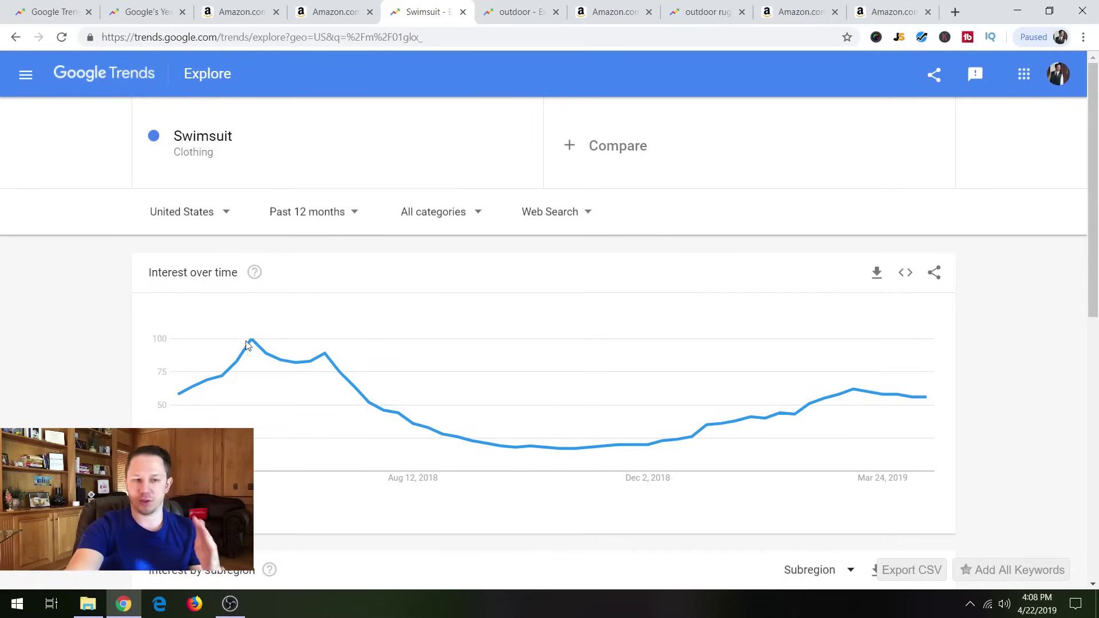
left_click(257, 273)
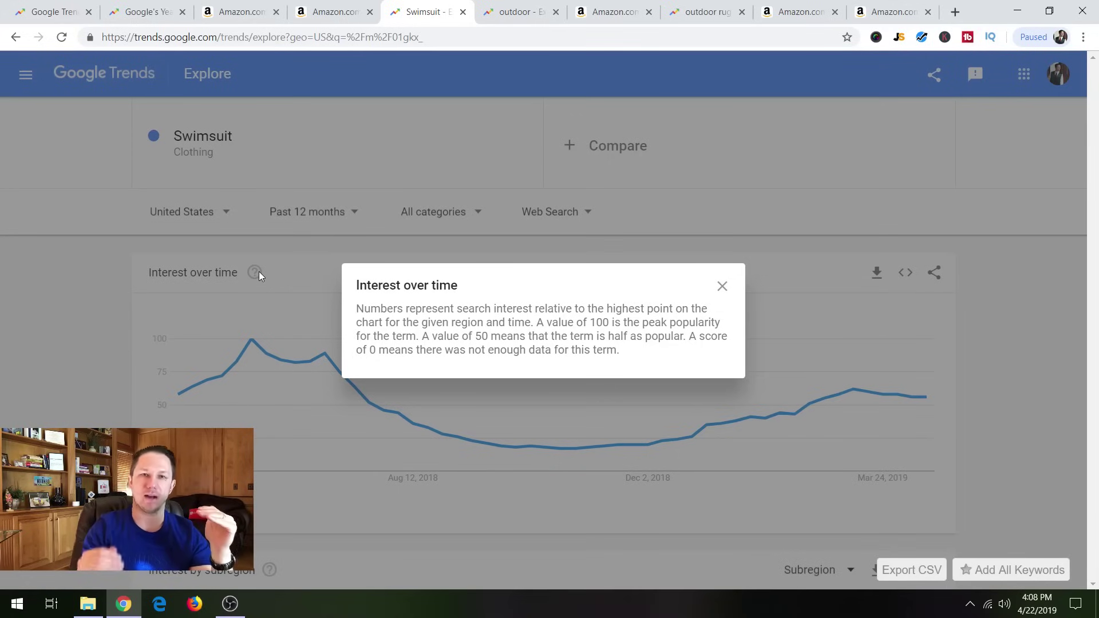
left_click(723, 287)
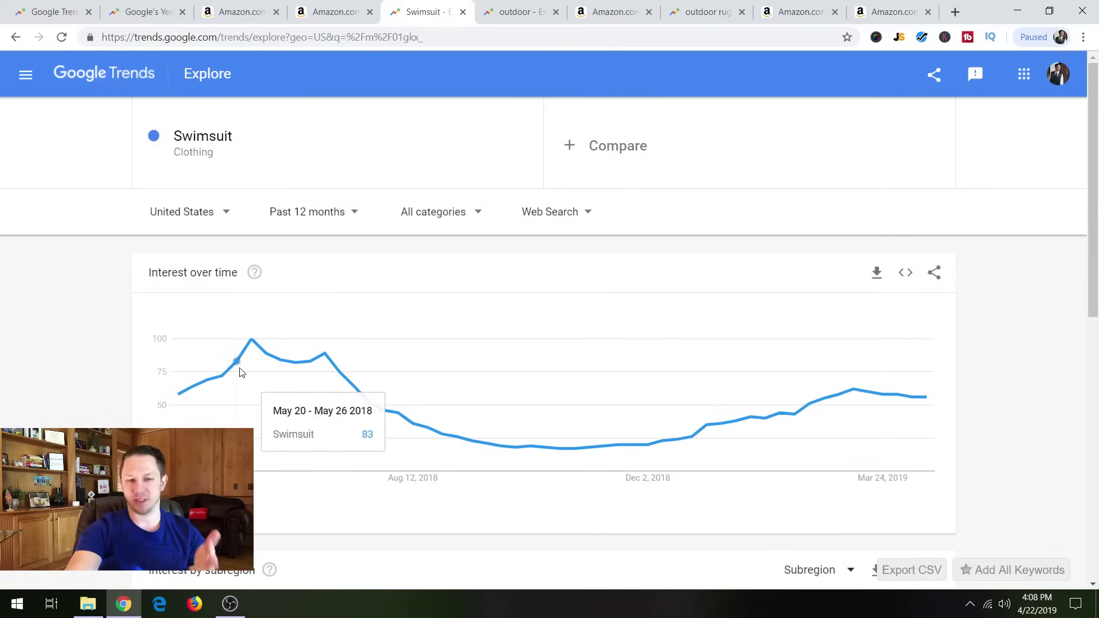
left_click(353, 214)
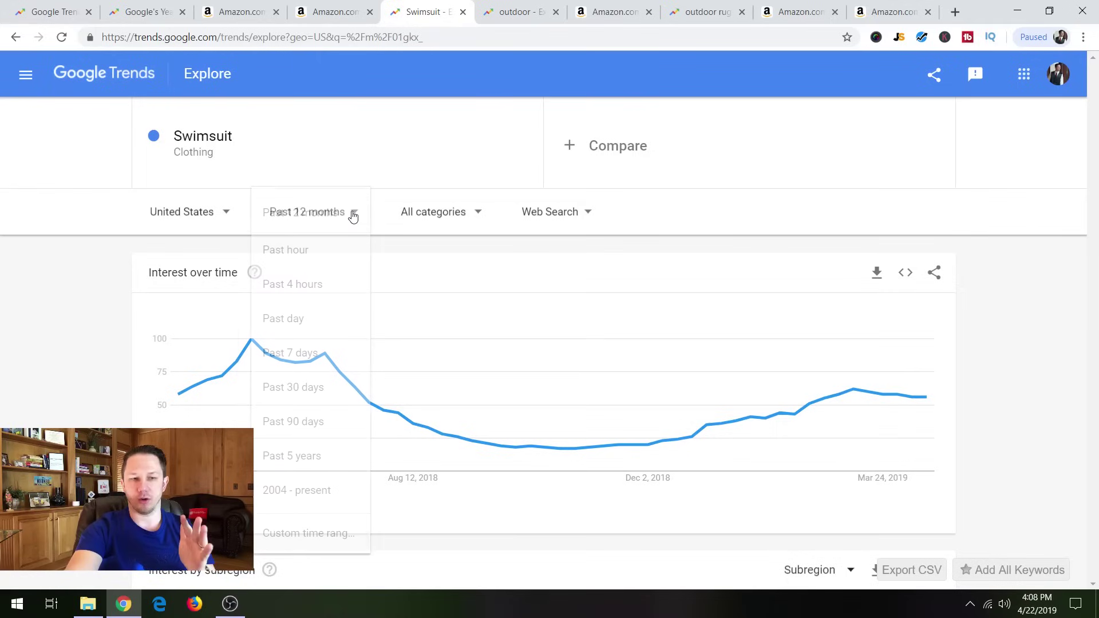
Widen the Swimsuit chart to Past 5 years and scroll to related queries like cupshe and zaful.
left_click(303, 464)
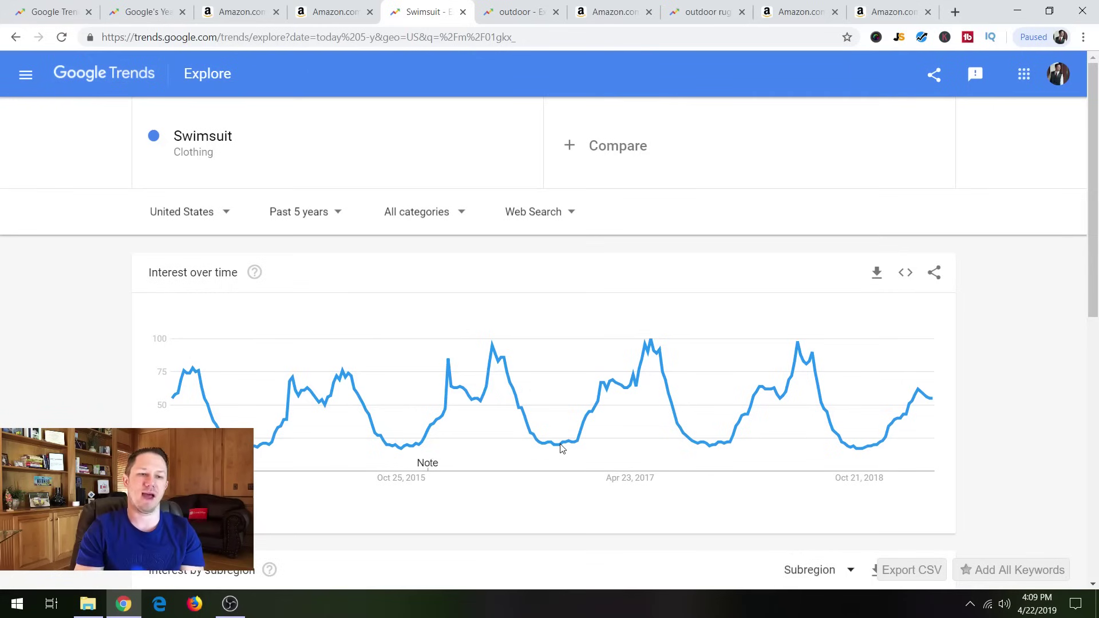
scroll(269, 401, "down", 5)
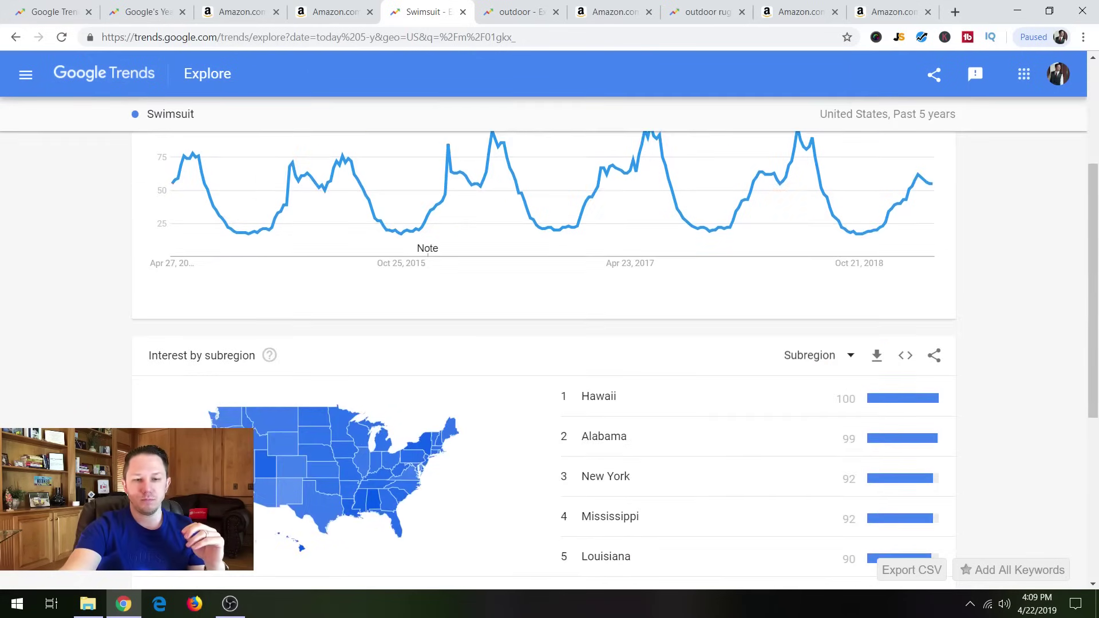
scroll(544, 360, "down", 1)
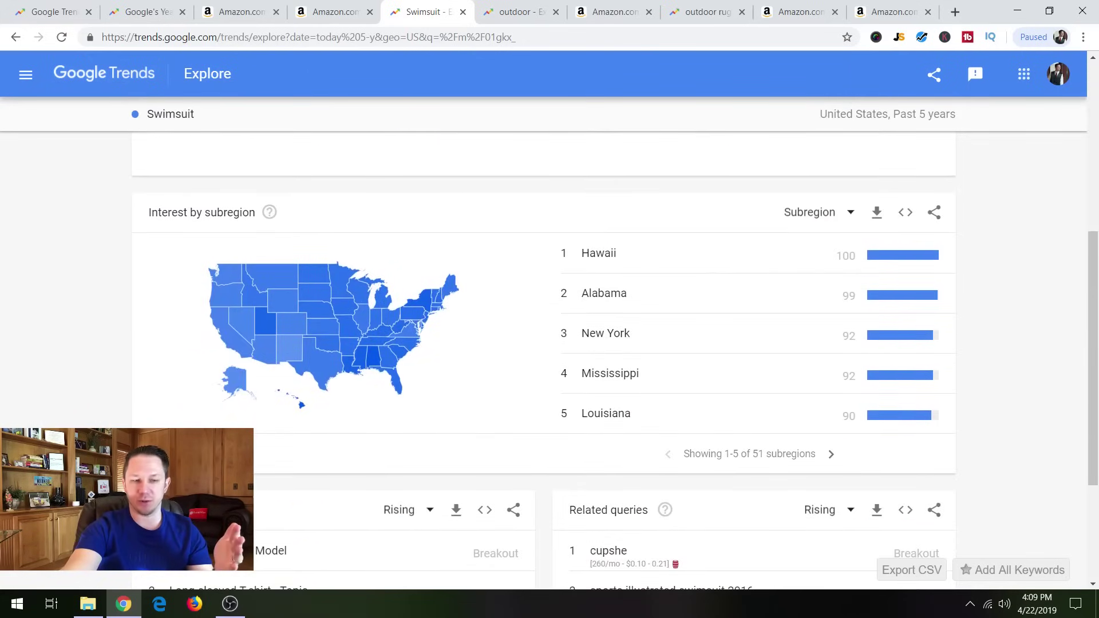
scroll(544, 360, "down", 3)
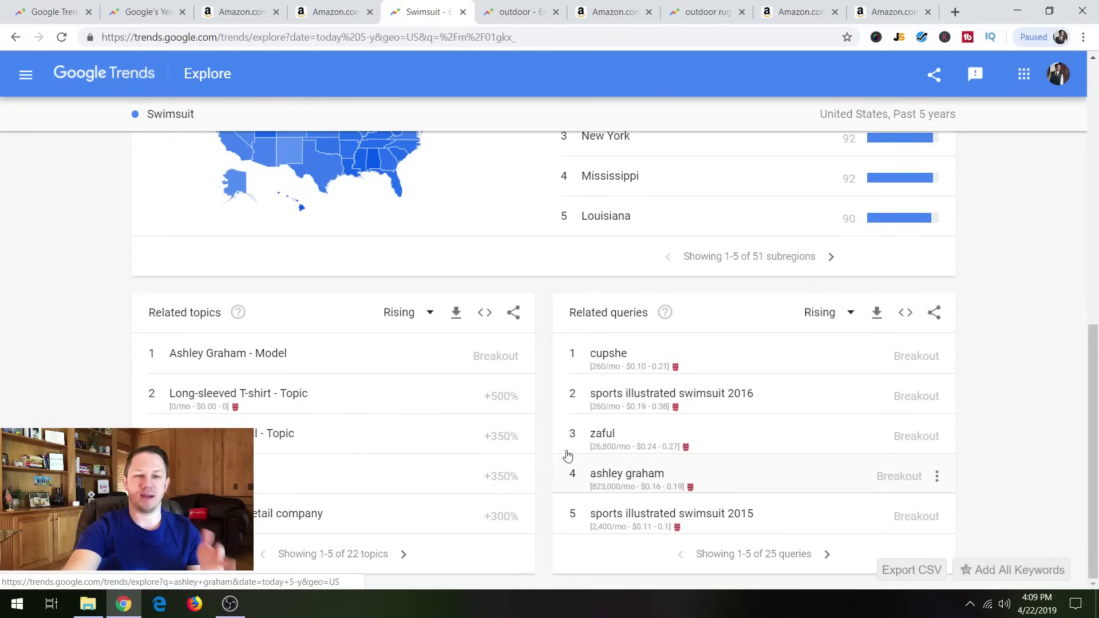
Switch the Swimsuit 5-year chart to Google Shopping searches, then go to the outdoor trends page.
left_click(519, 11)
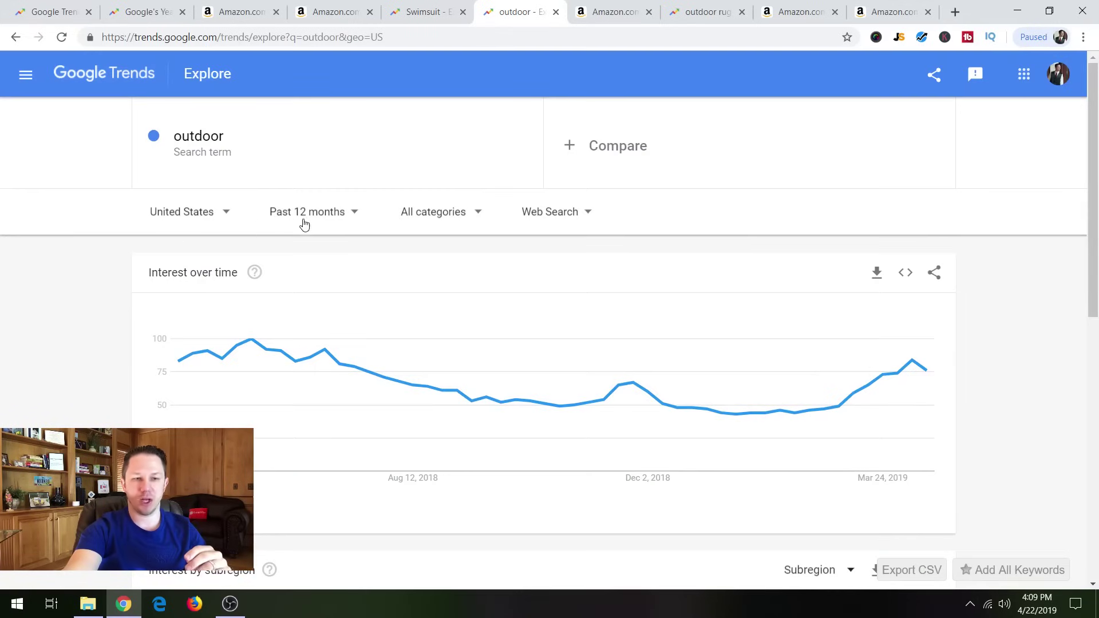
left_click(427, 11)
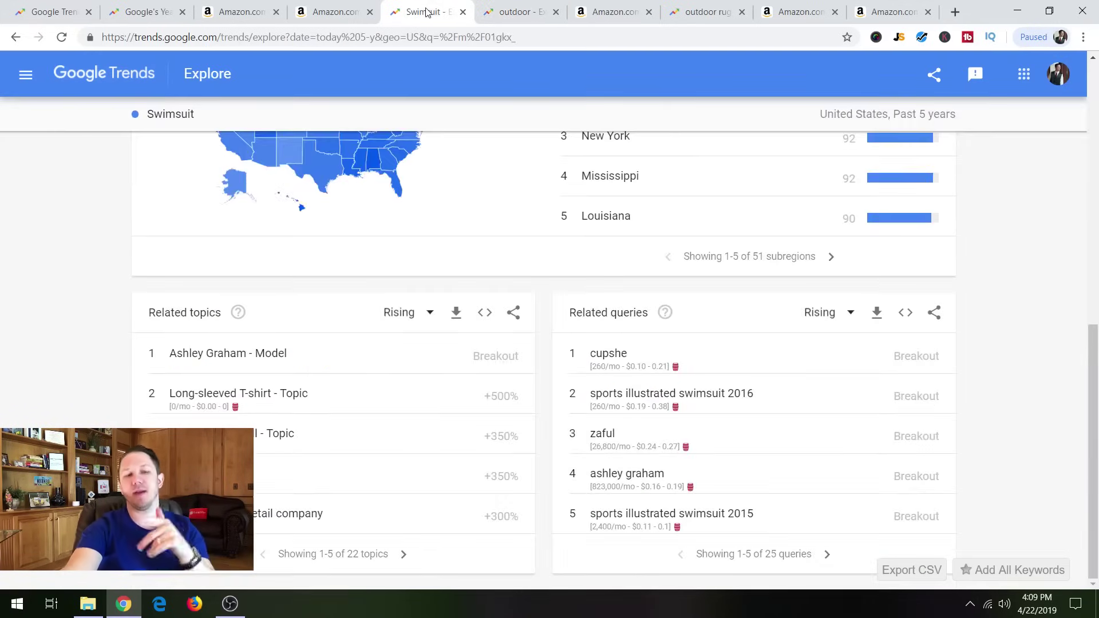
scroll(548, 270, "up", 10)
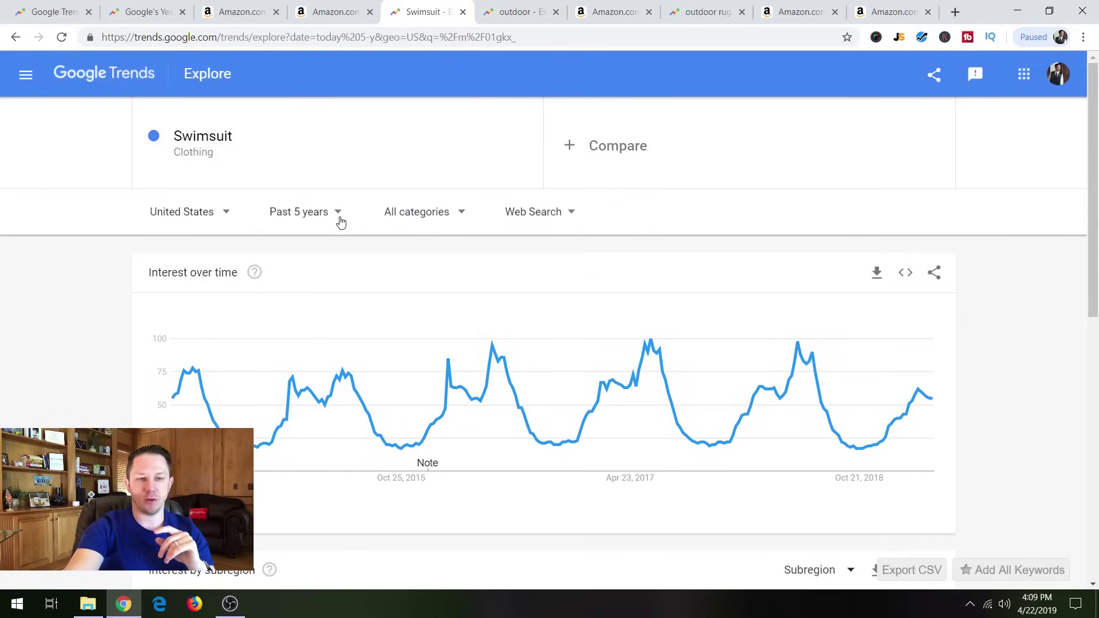
left_click(570, 215)
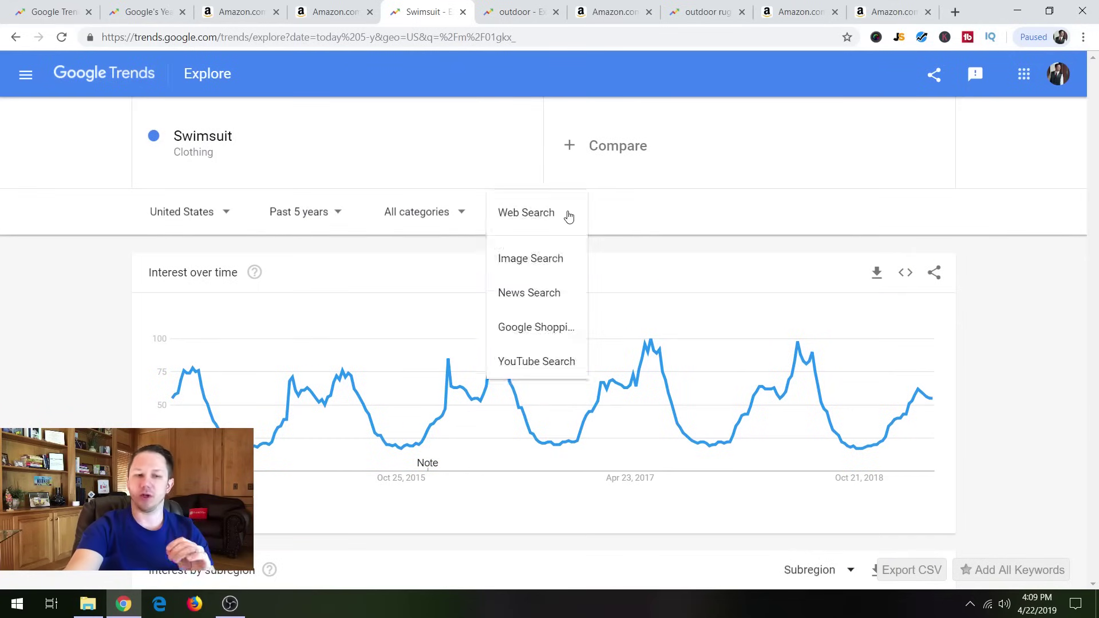
left_click(556, 330)
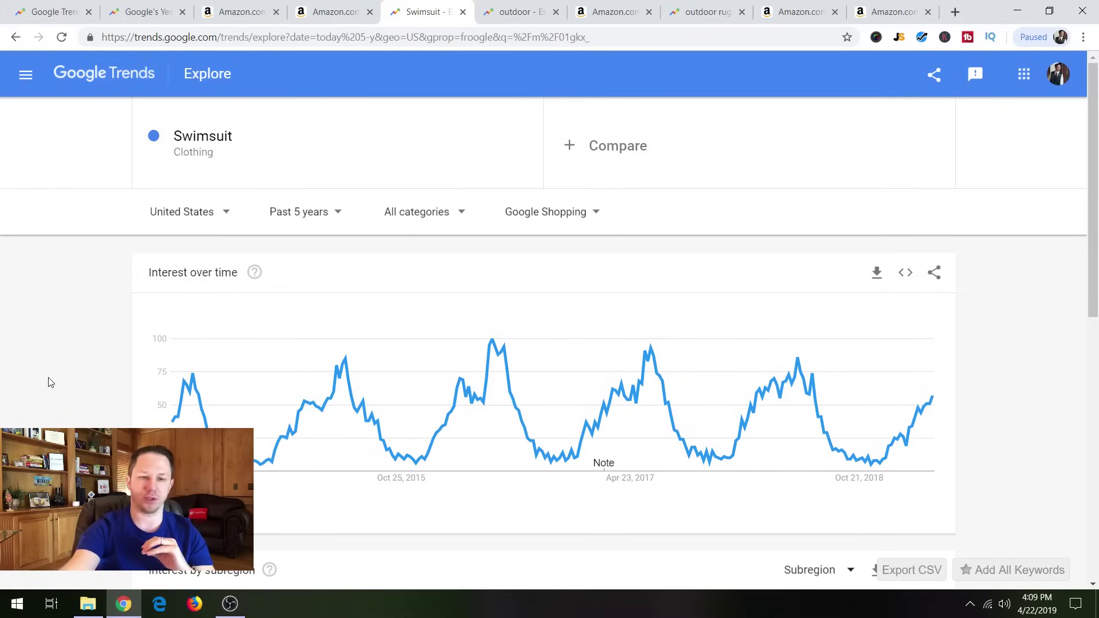
left_click(518, 14)
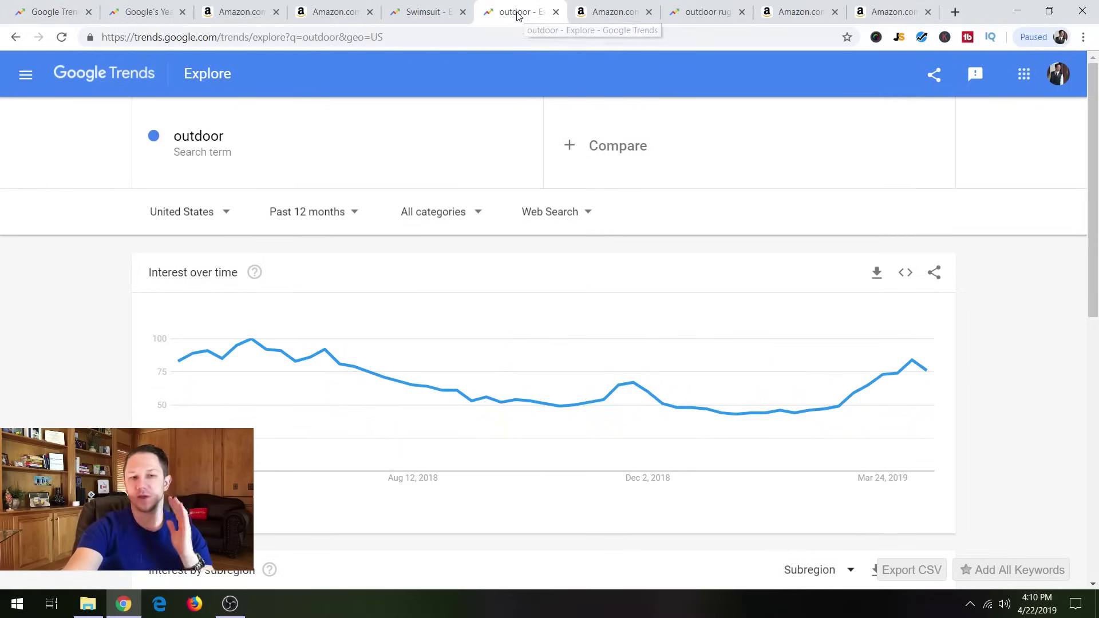
Set the outdoor trends chart to Past 5 years and scroll down to related queries.
left_click(346, 215)
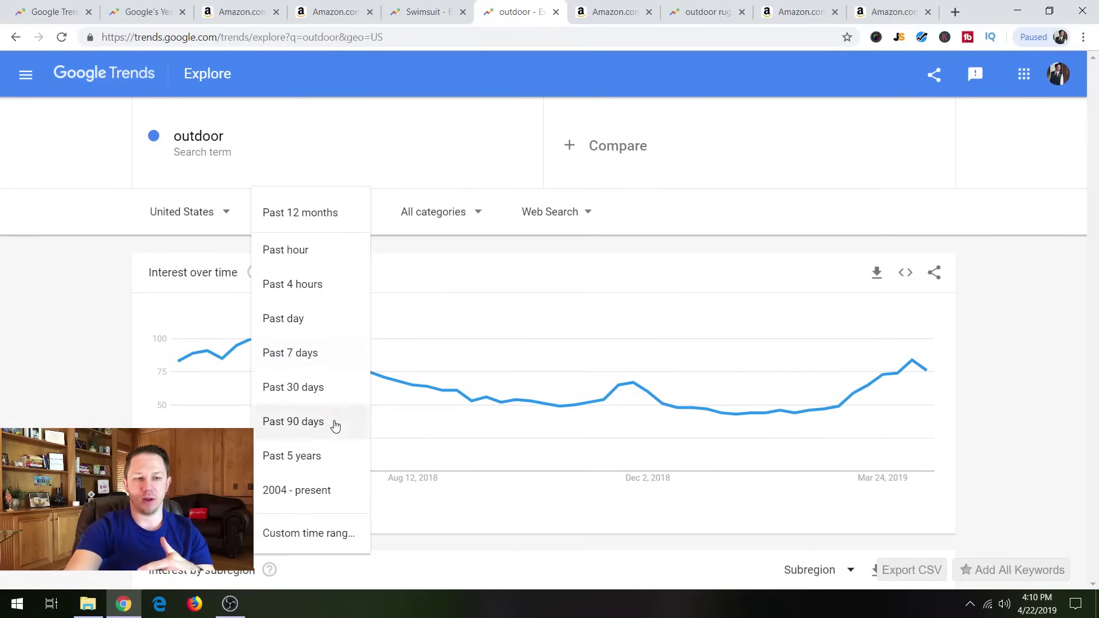
left_click(313, 465)
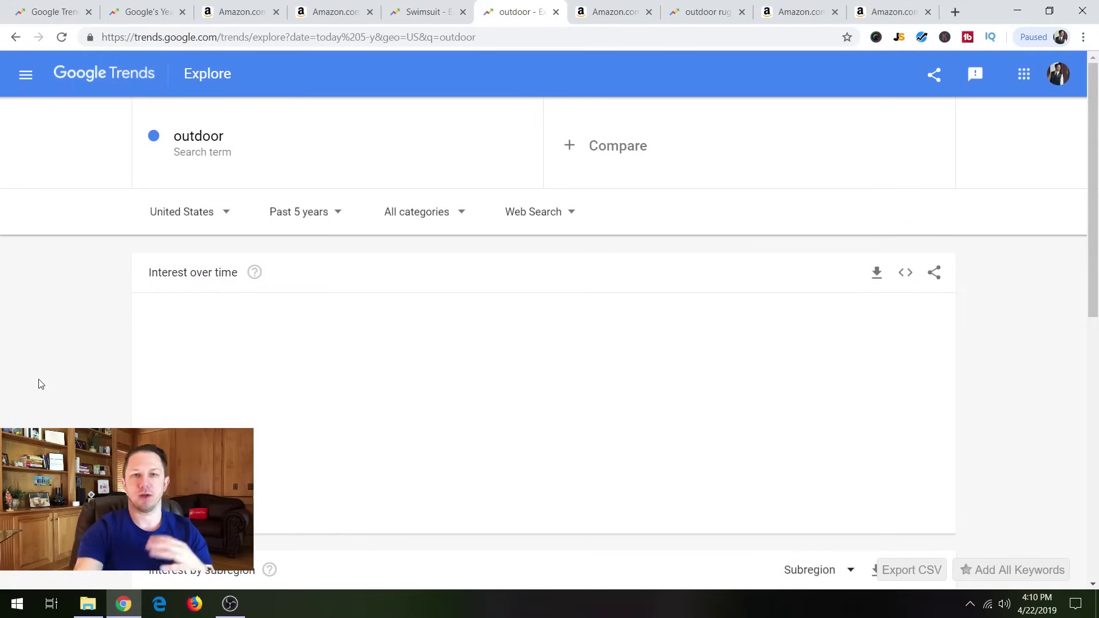
scroll(40, 384, "down", 1)
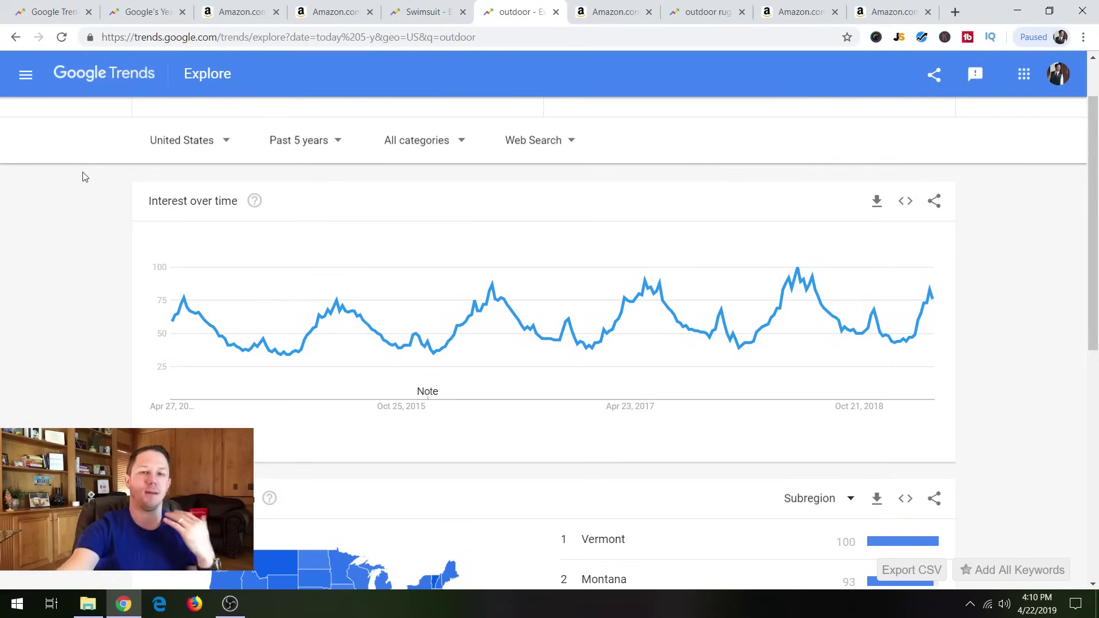
scroll(91, 166, "down", 3)
scroll(90, 167, "down", 4)
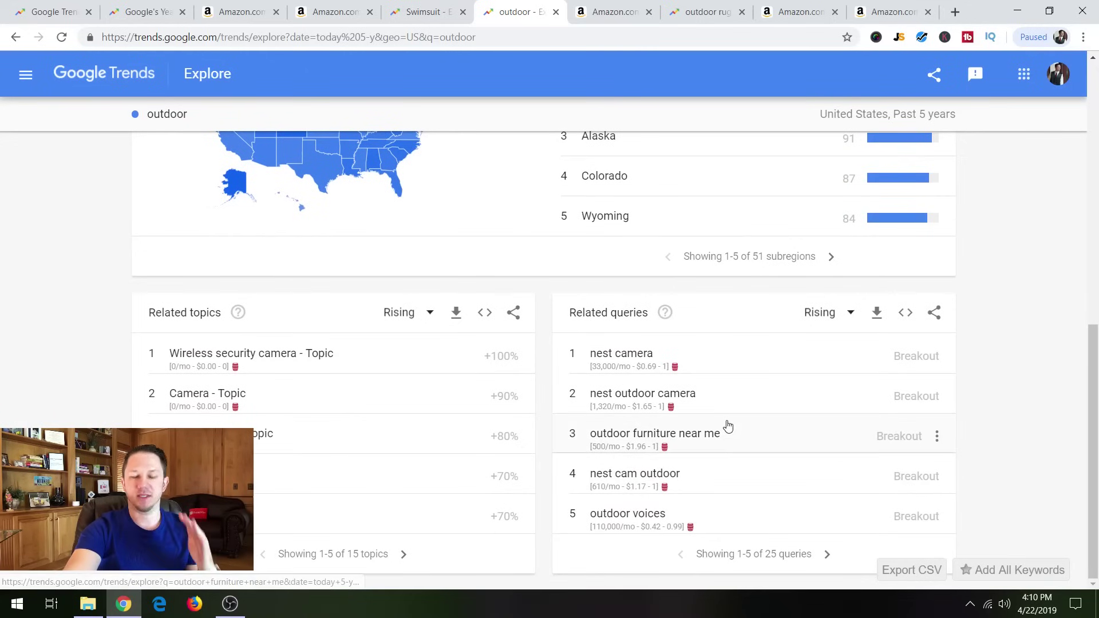
Page the outdoor related queries to 21–25, finding outdoor rug, then view Amazon's outdoor rug results.
left_click(827, 555)
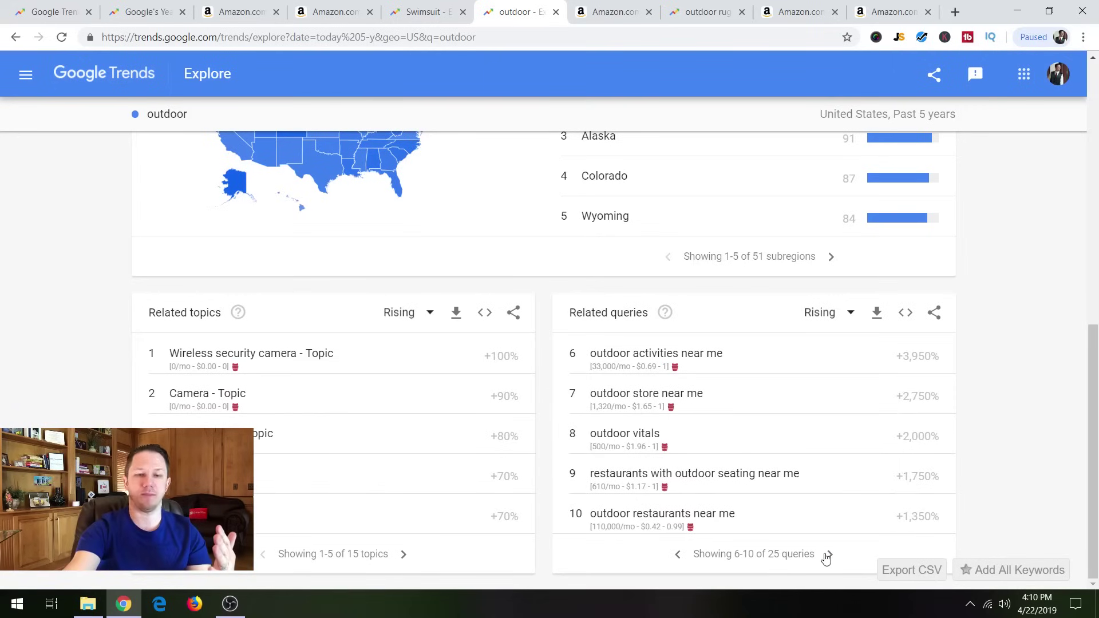
left_click(827, 555)
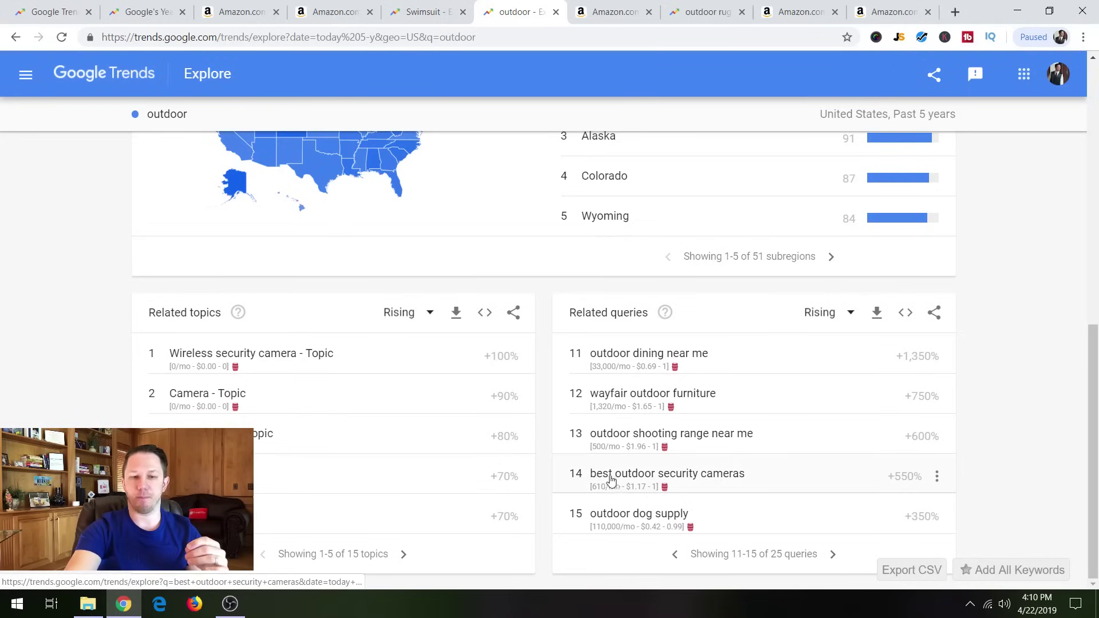
left_click(834, 556)
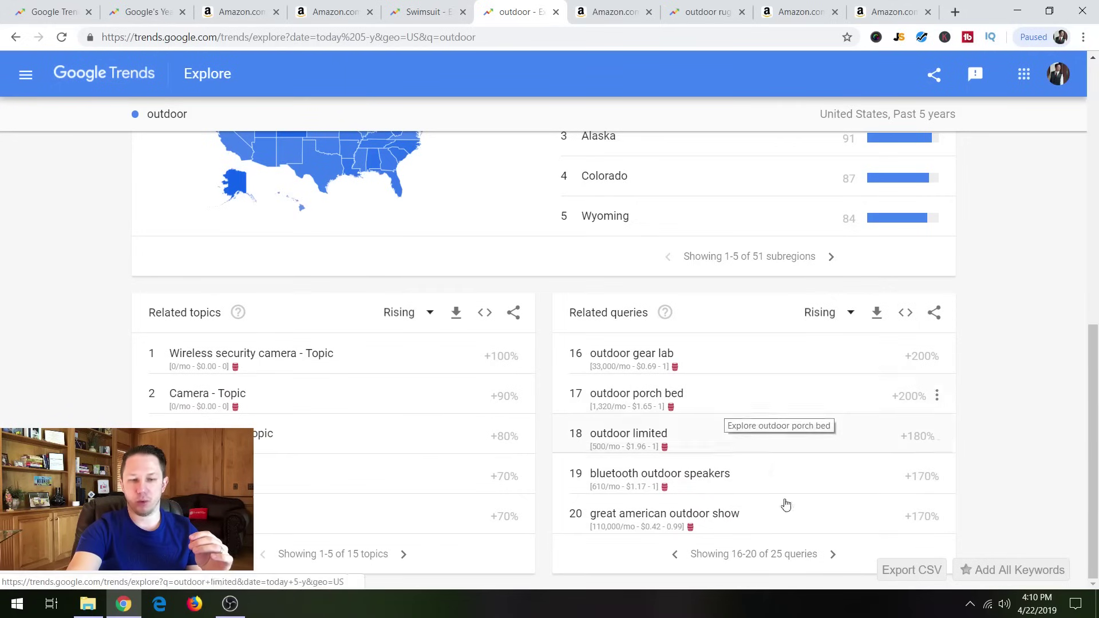
left_click(831, 556)
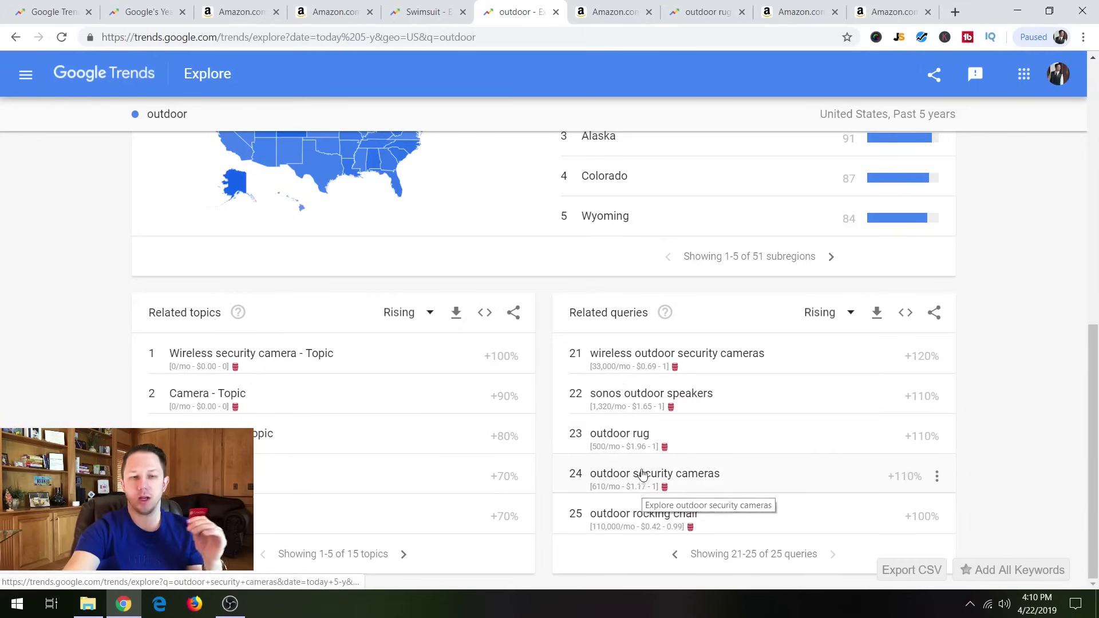
left_click(595, 16)
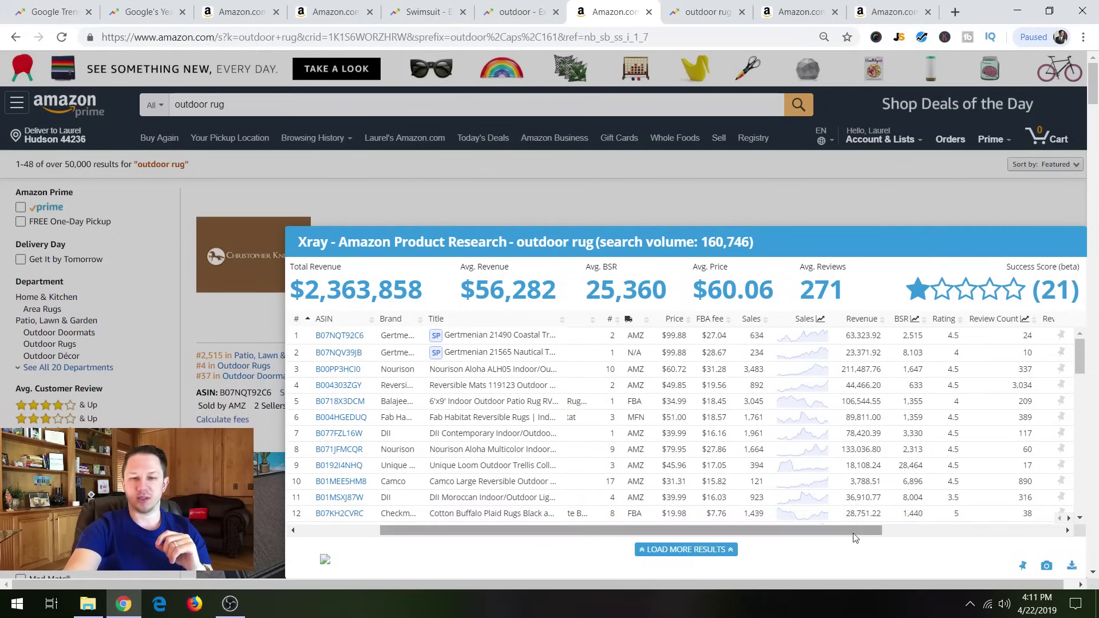
Review the outdoor rug Xray table, highlighting the second rug's revenue, then return to outdoor trends.
left_click_drag(857, 537, 844, 536)
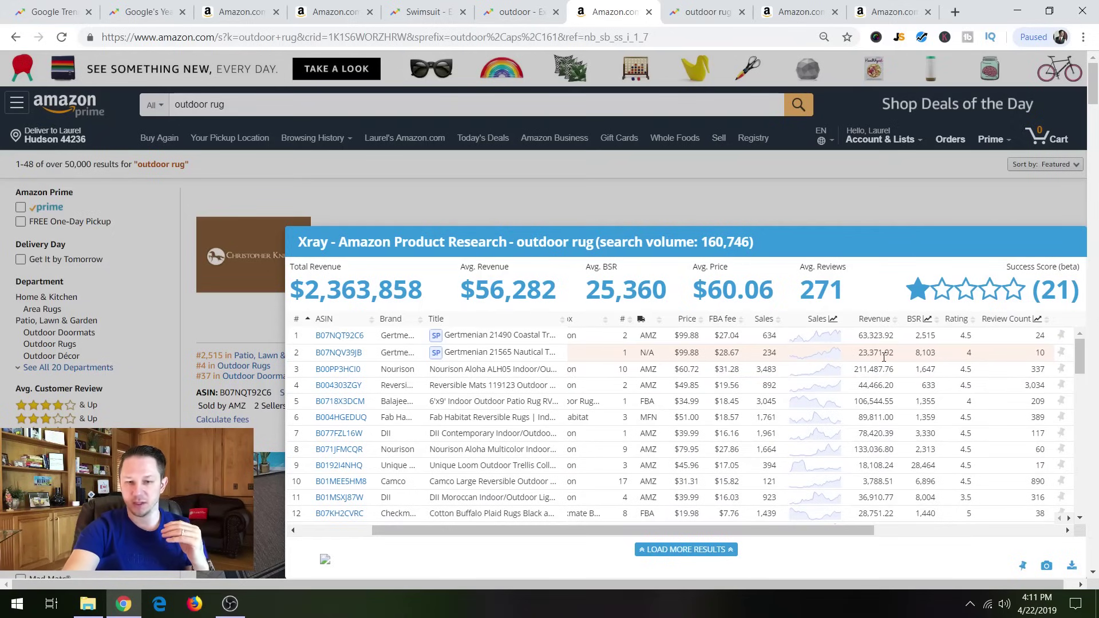
left_click_drag(859, 358, 884, 355)
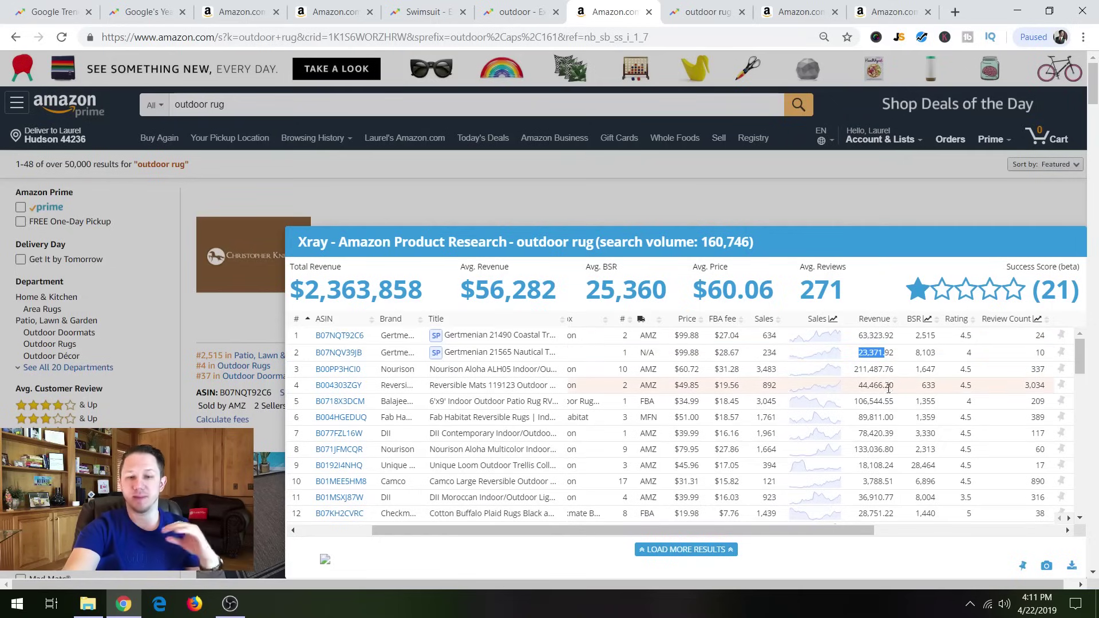
left_click(518, 13)
scroll(463, 172, "up", 15)
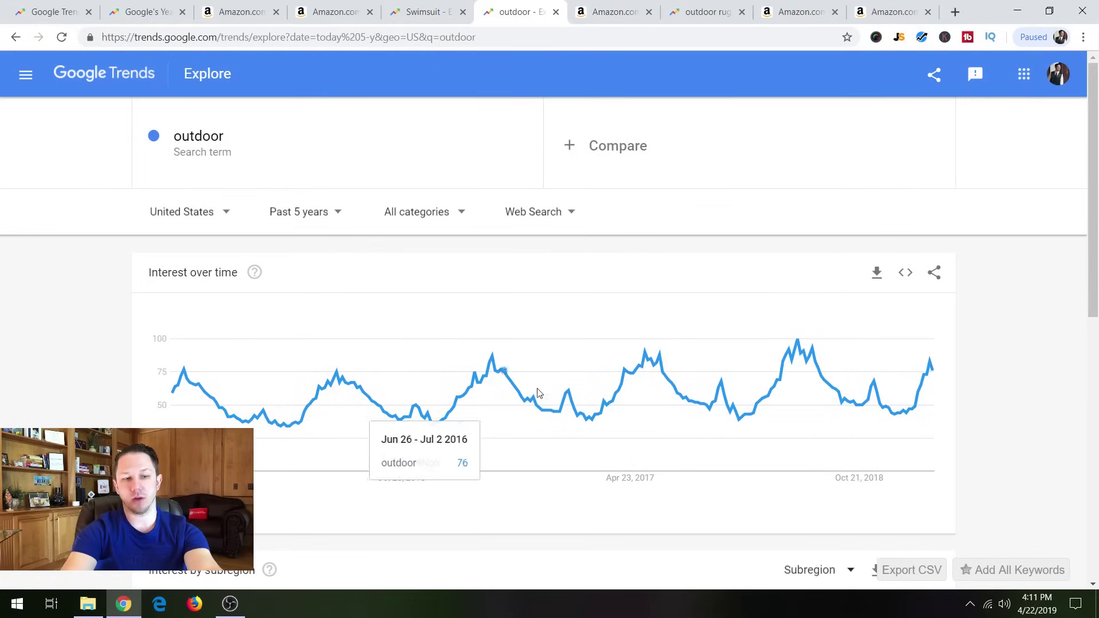
Switch to the 'outdoor rug' Trends page to view its past-12-months US interest chart.
left_click(313, 145)
left_click(293, 138)
left_click(699, 14)
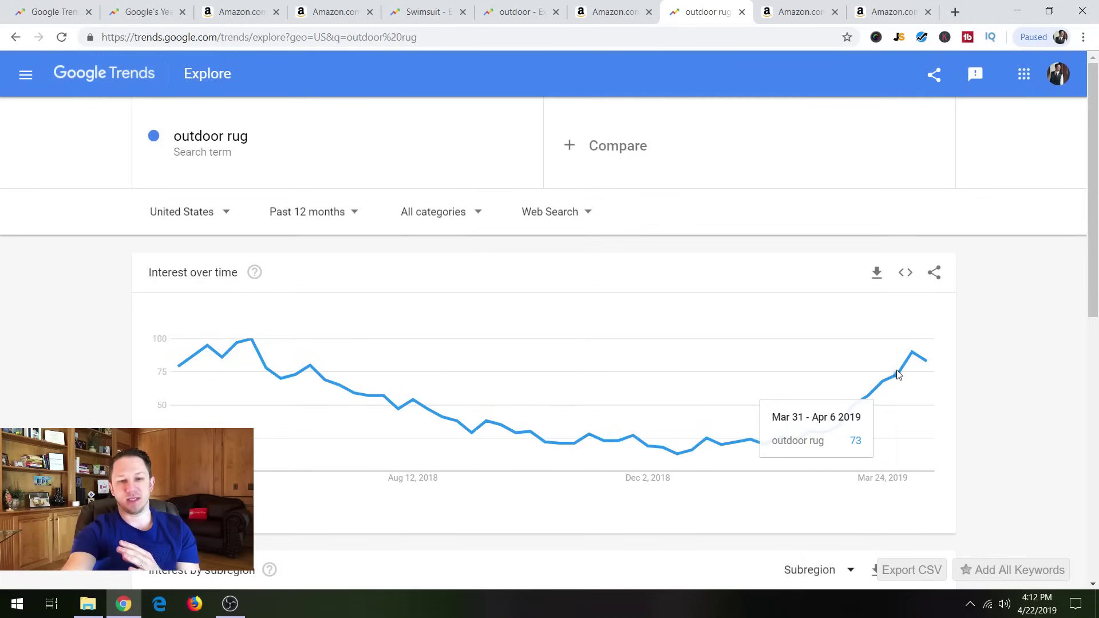
Search Amazon for 'outdoor games' and scroll through the cornhole, Kan Jam and Connect 4 results.
left_click(795, 15)
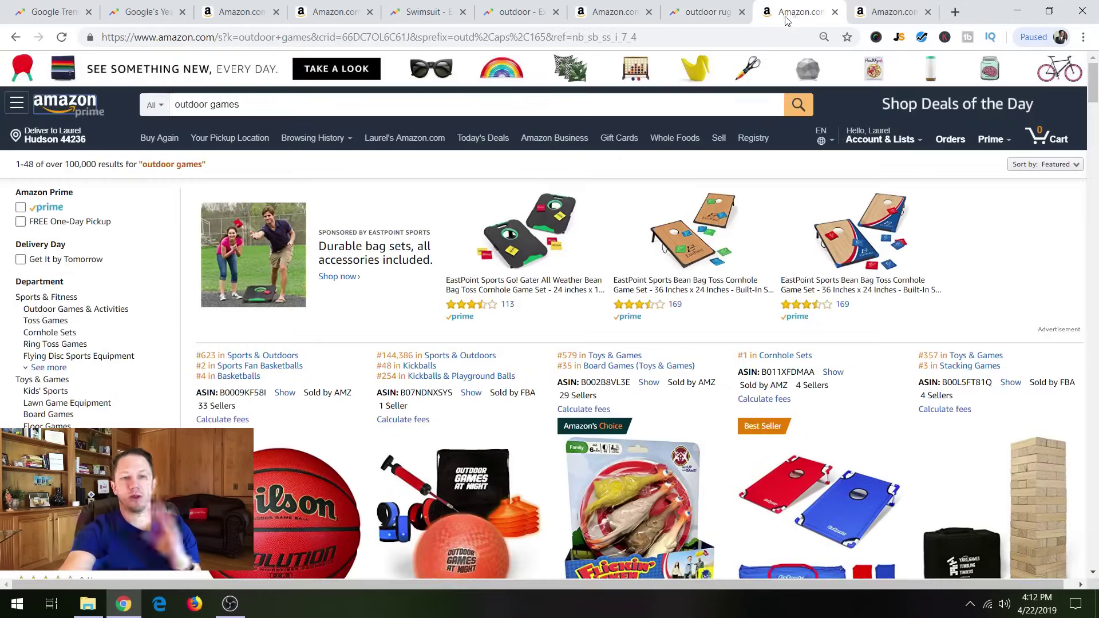
triple_click(238, 103)
type("out")
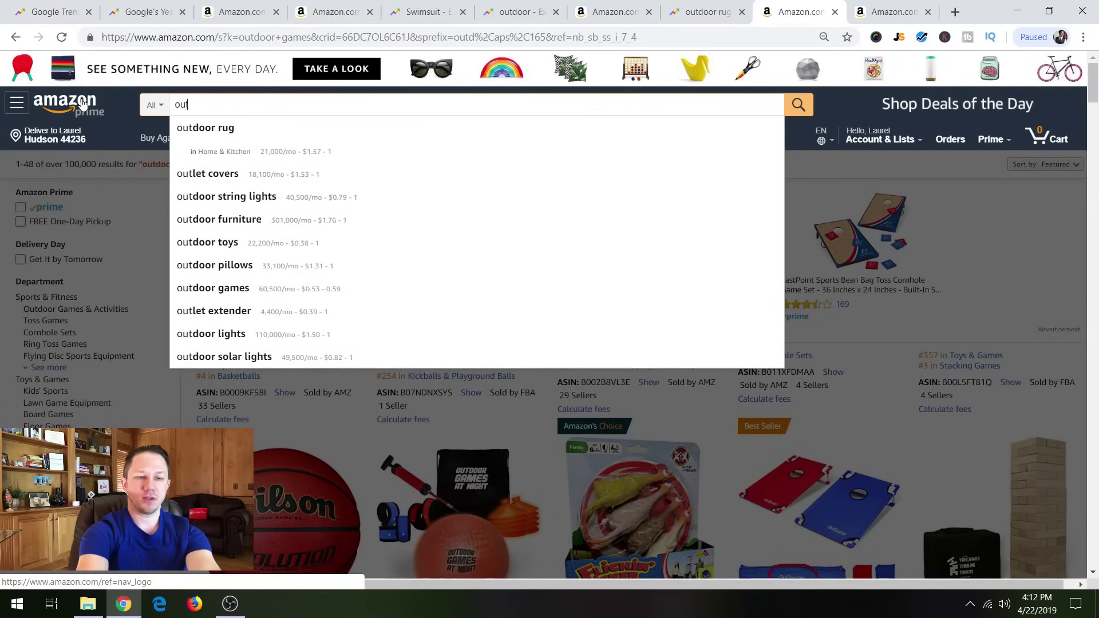
type("door")
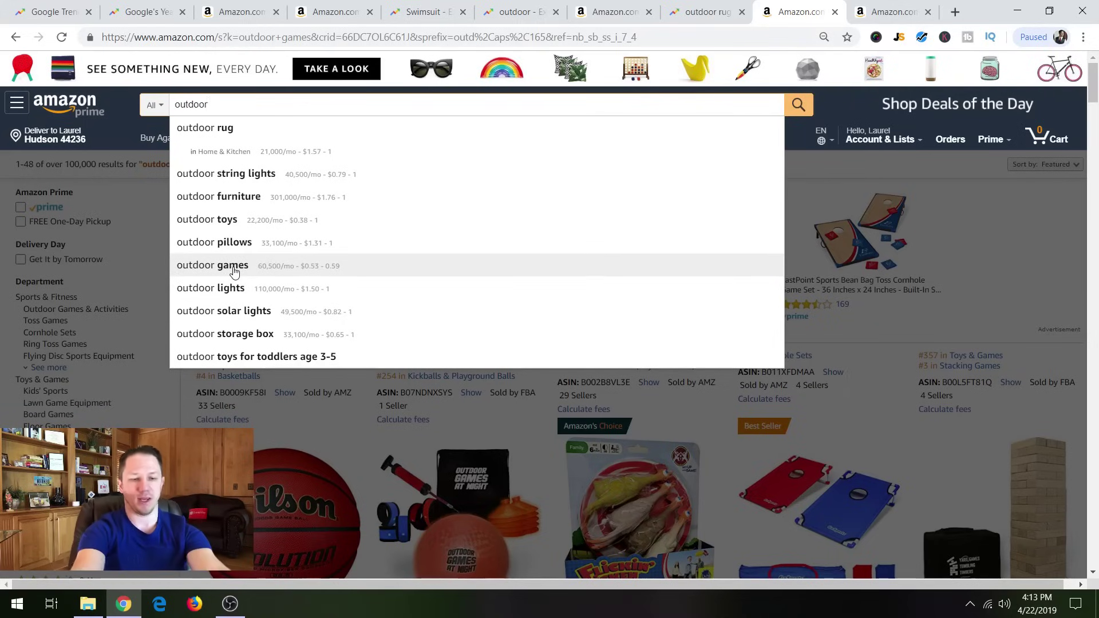
type("ames")
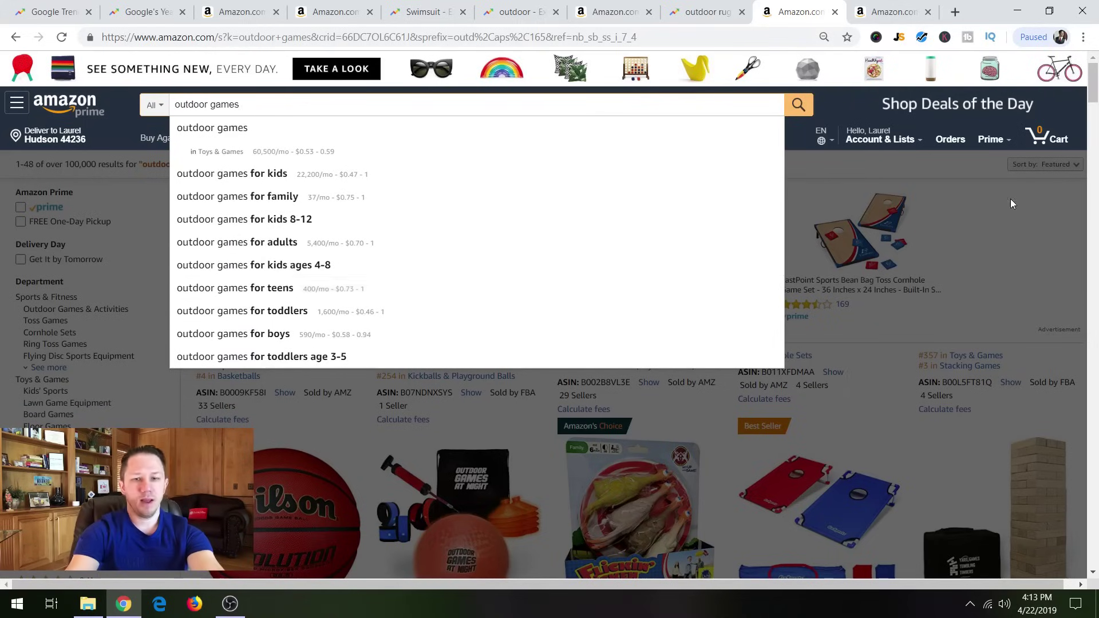
left_click(973, 246)
scroll(716, 229, "down", 5)
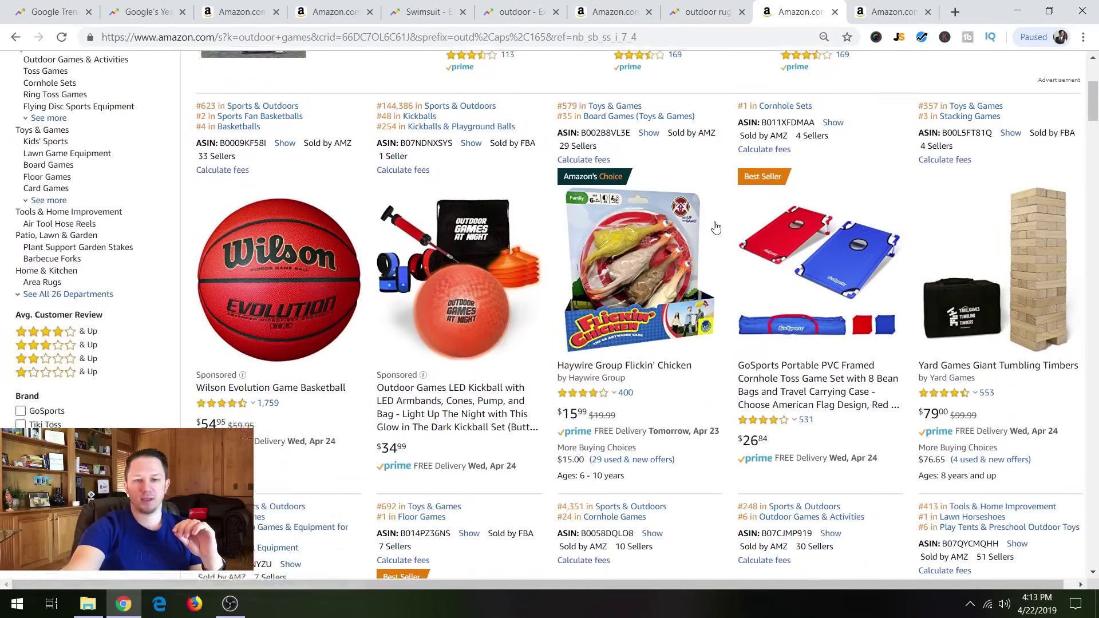
scroll(716, 231, "down", 4)
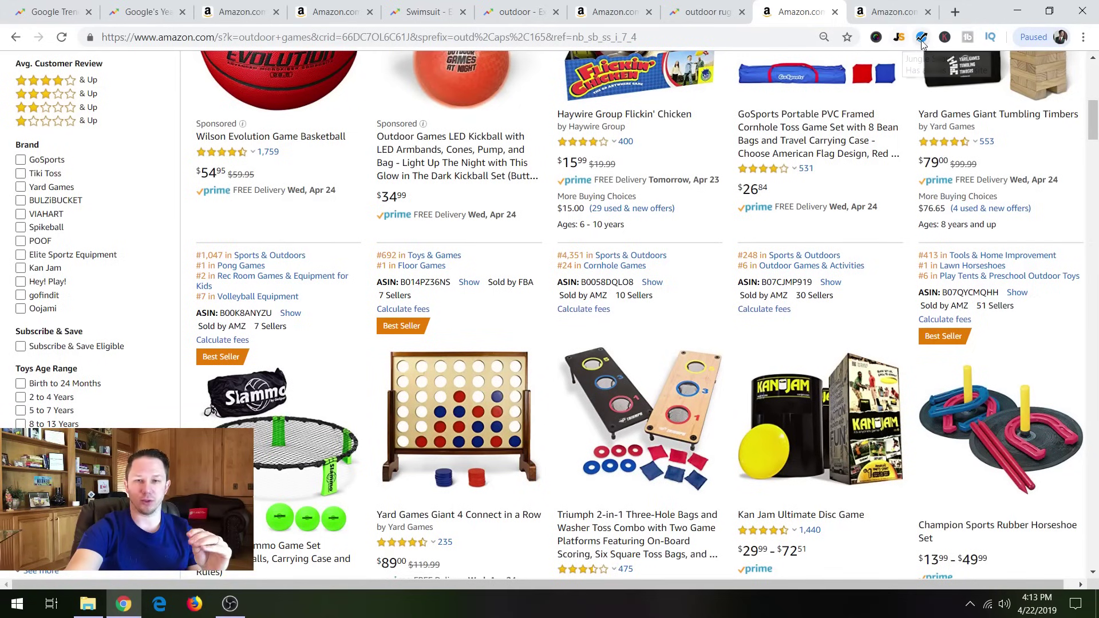
Run Helium 10 Xray on the outdoor games results: 40,058 search volume, $2,324,970 revenue, score 49.
left_click(921, 37)
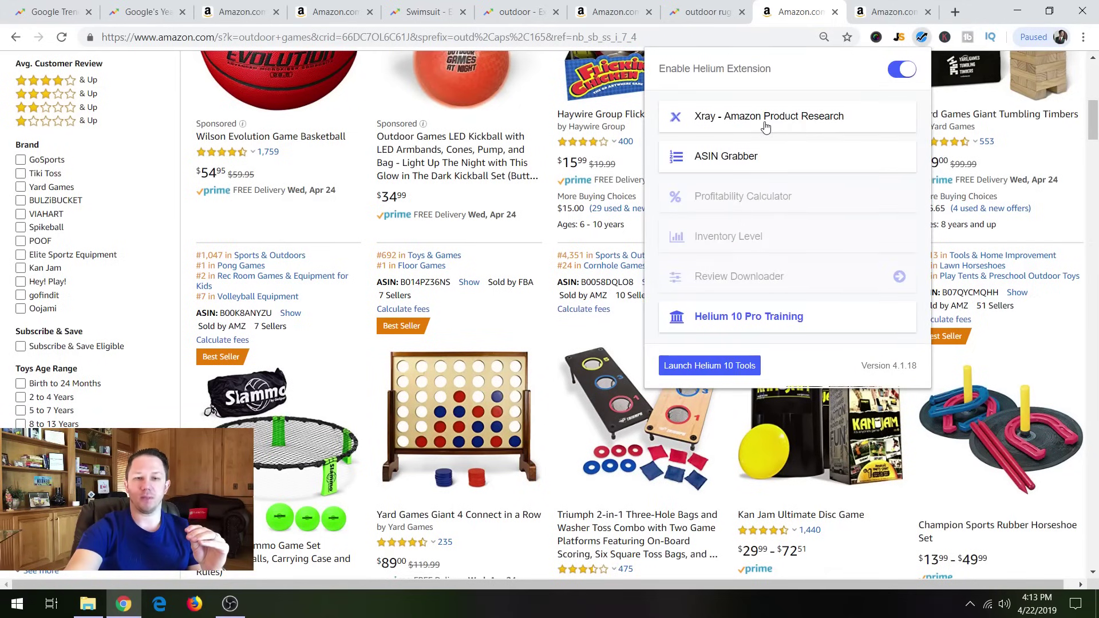
left_click(763, 120)
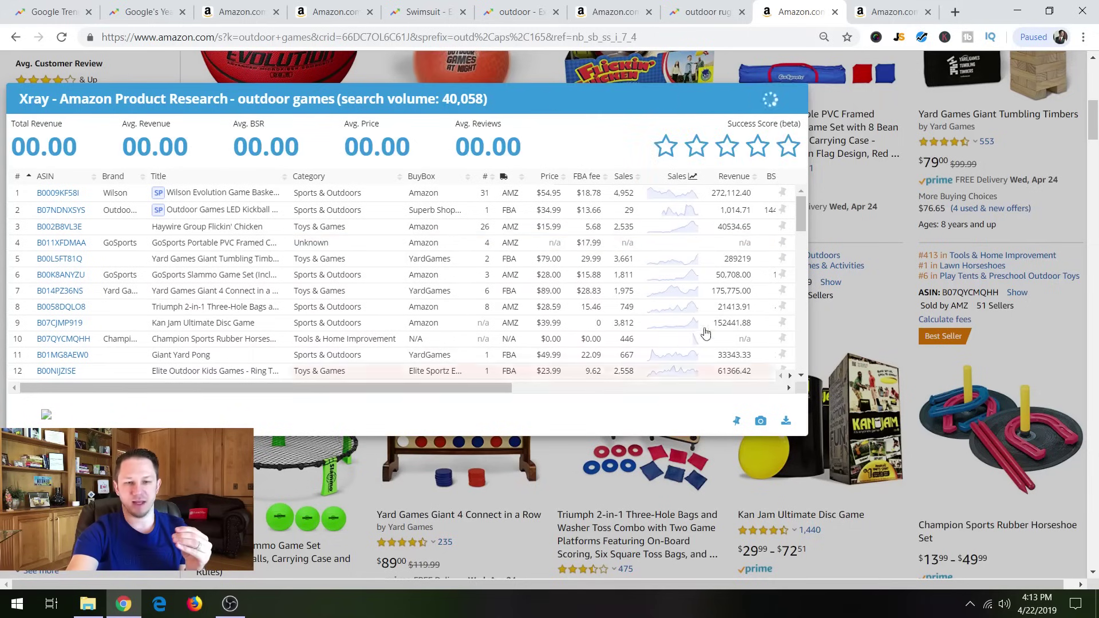
left_click_drag(418, 388, 508, 396)
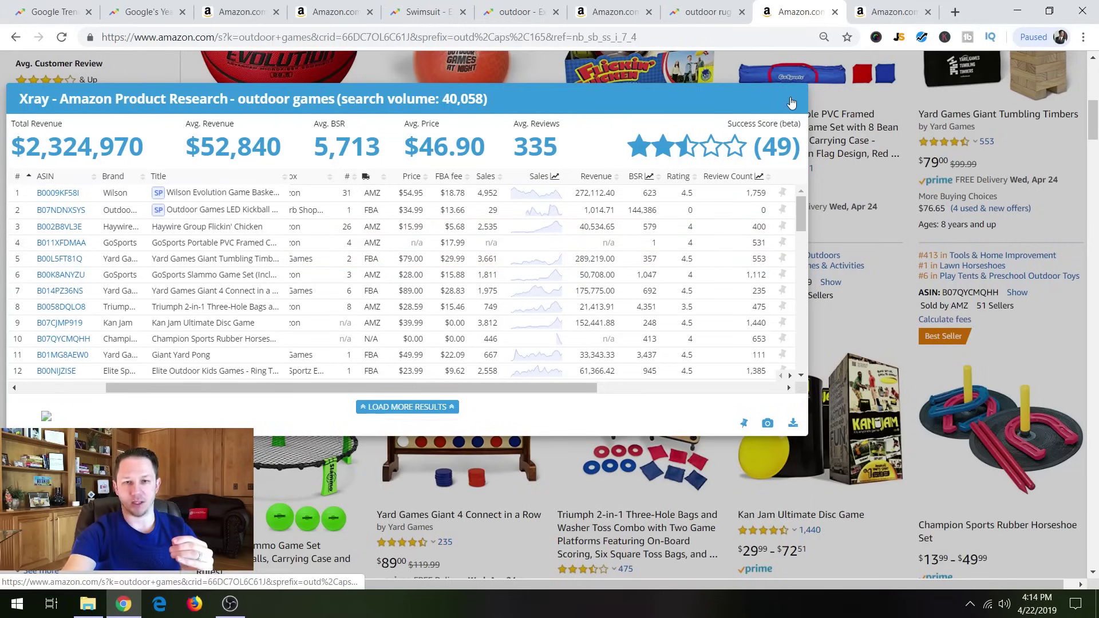
Close the Xray overlay and scroll down to the potato sack race and lawn bowling listings.
left_click(791, 102)
scroll(764, 312, "down", 7)
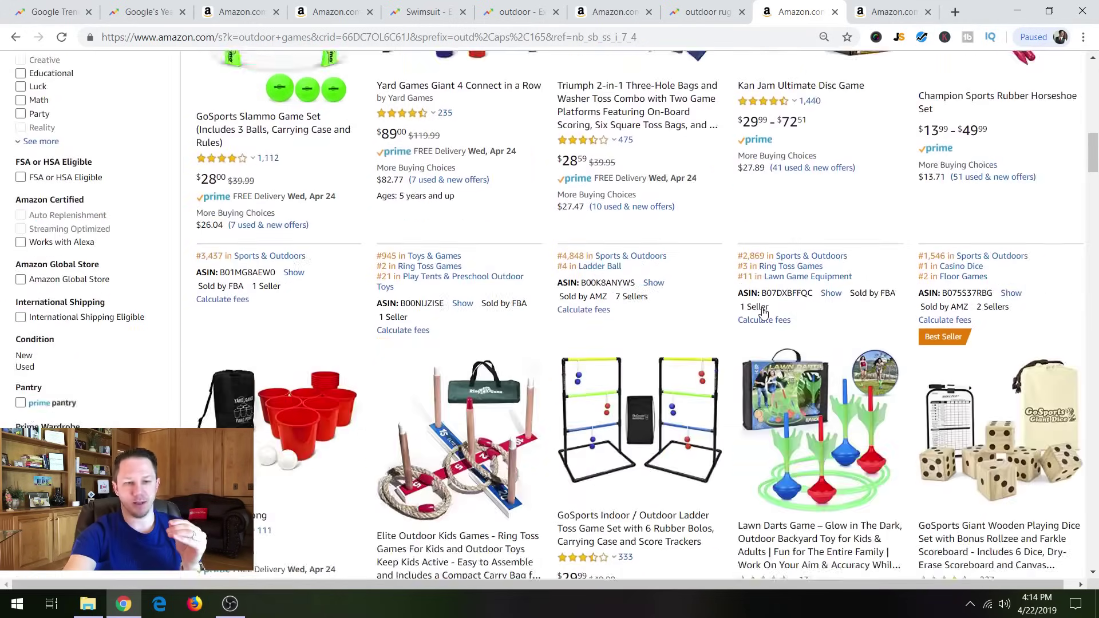
scroll(763, 312, "down", 20)
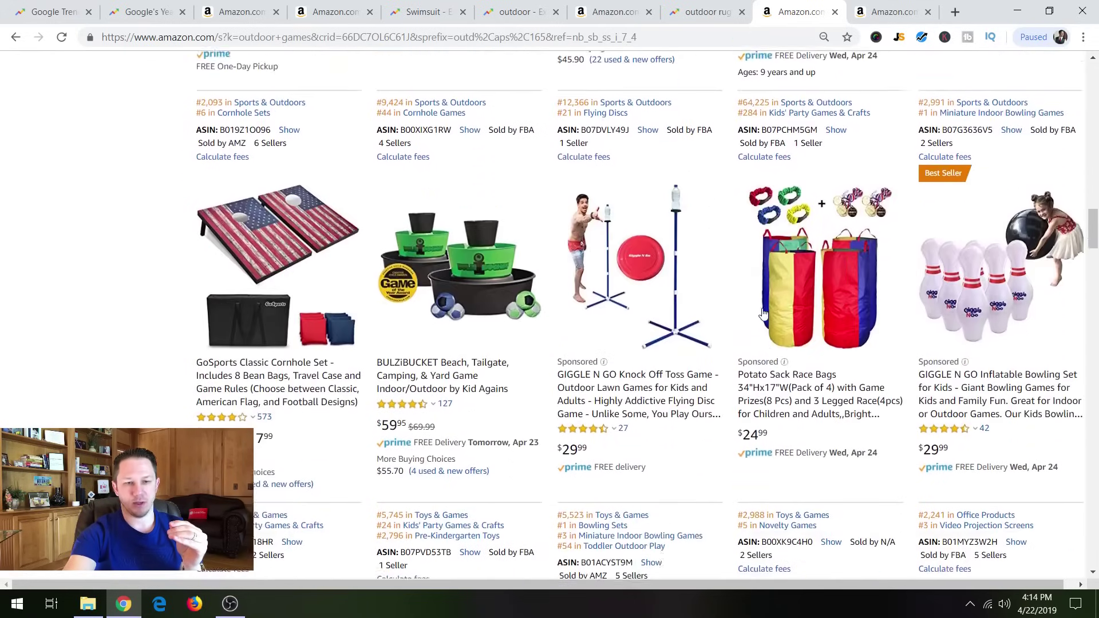
scroll(763, 313, "down", 7)
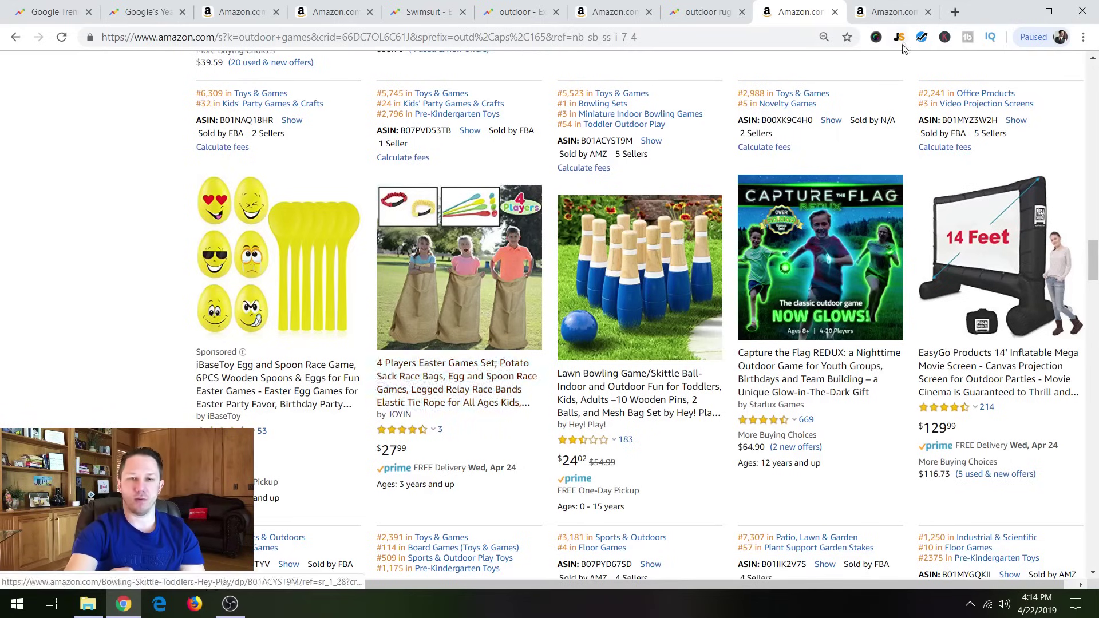
Check 'potato sack race bags' results in Jungle Scout: 382 monthly sales, $20.98 price, 46 reviews.
left_click(891, 16)
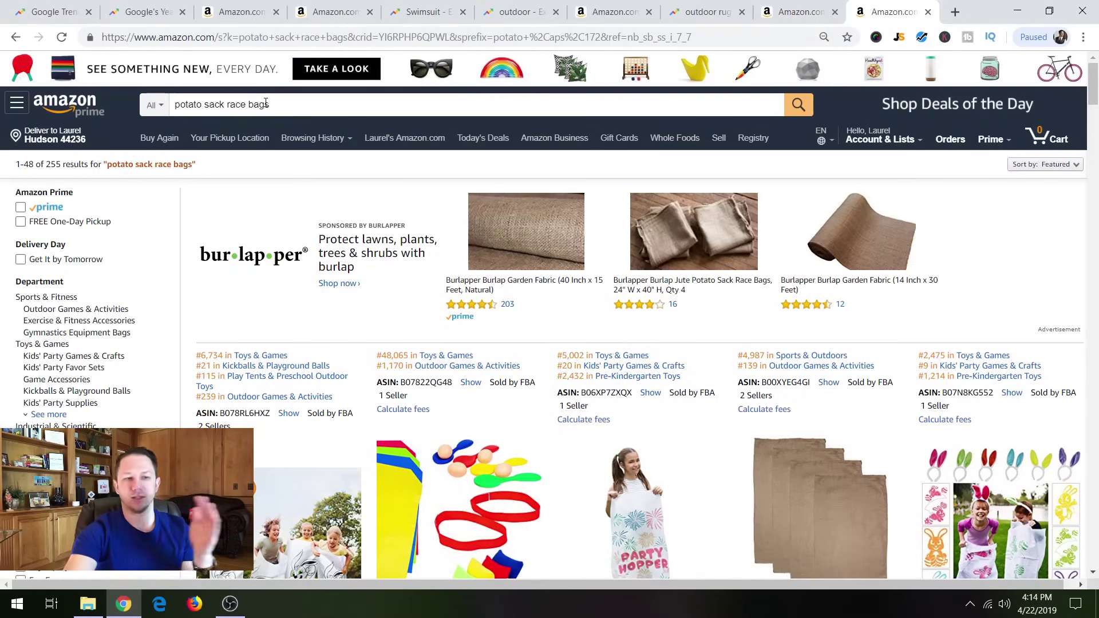
scroll(441, 181, "down", 4)
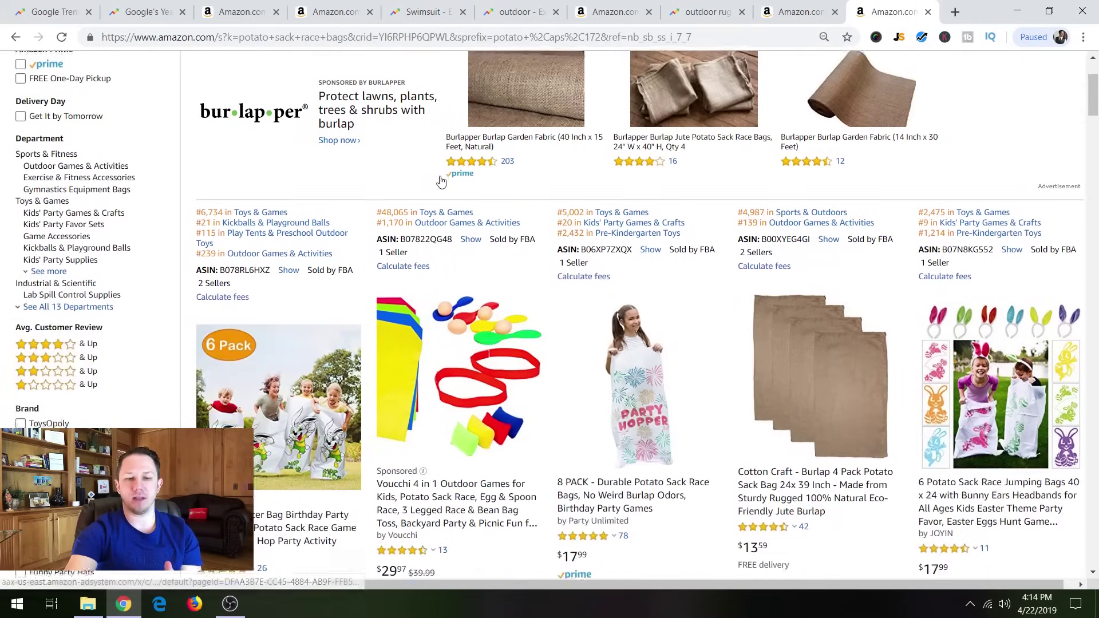
scroll(441, 180, "down", 4)
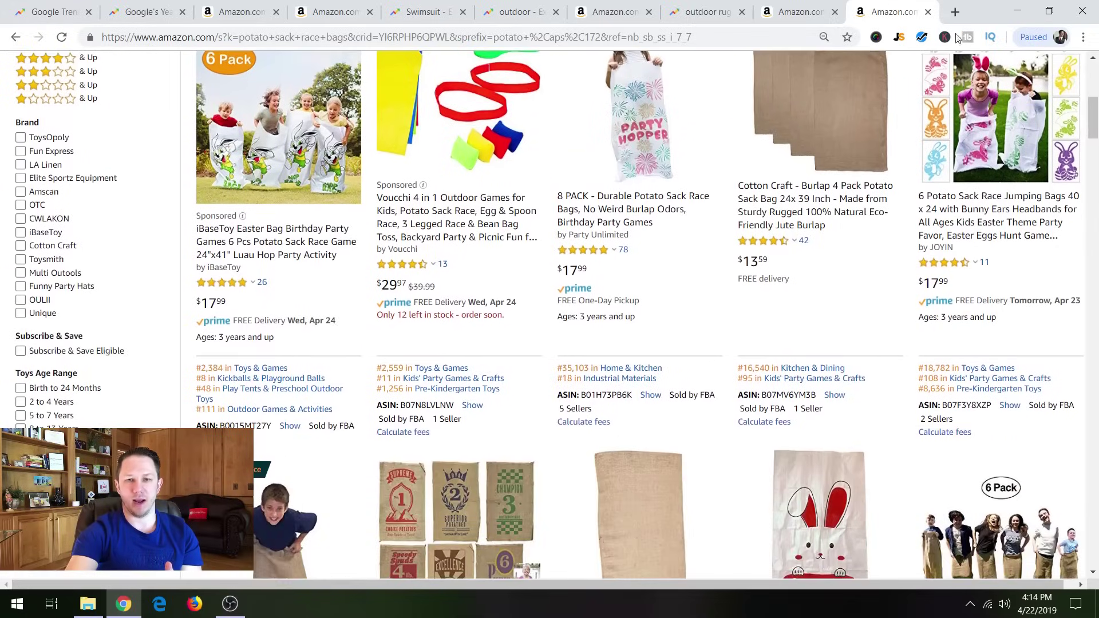
left_click(899, 37)
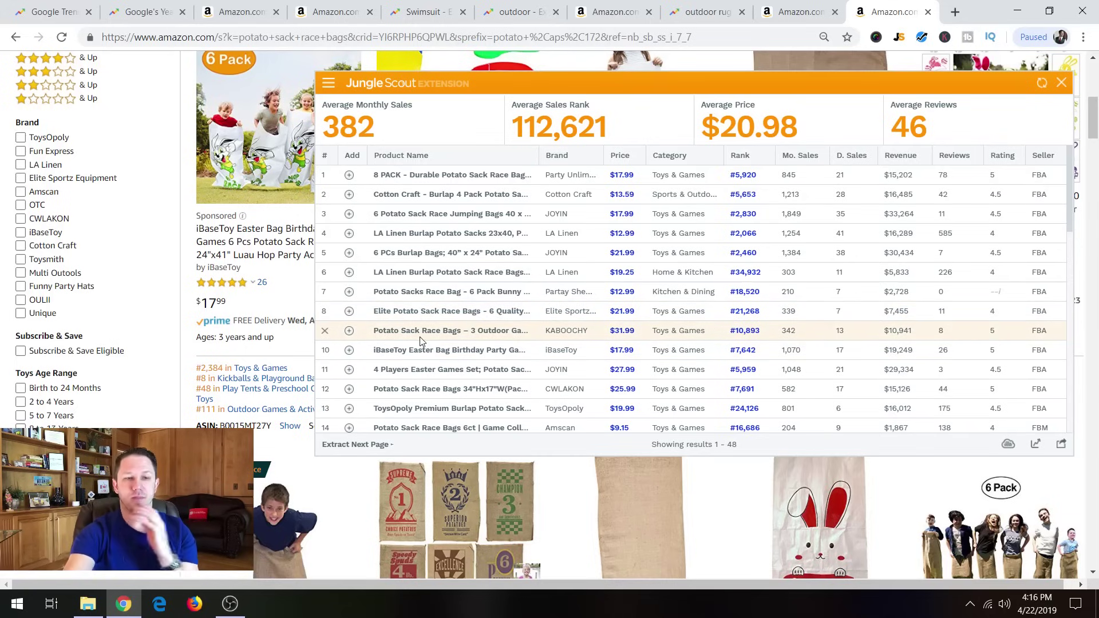
mouse_move(421, 341)
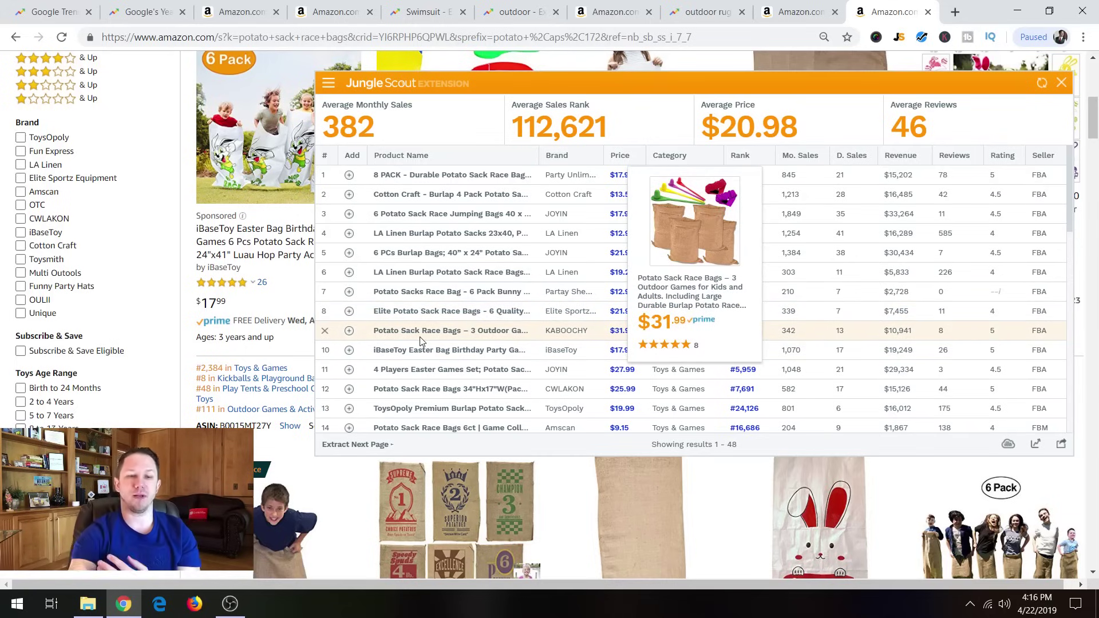